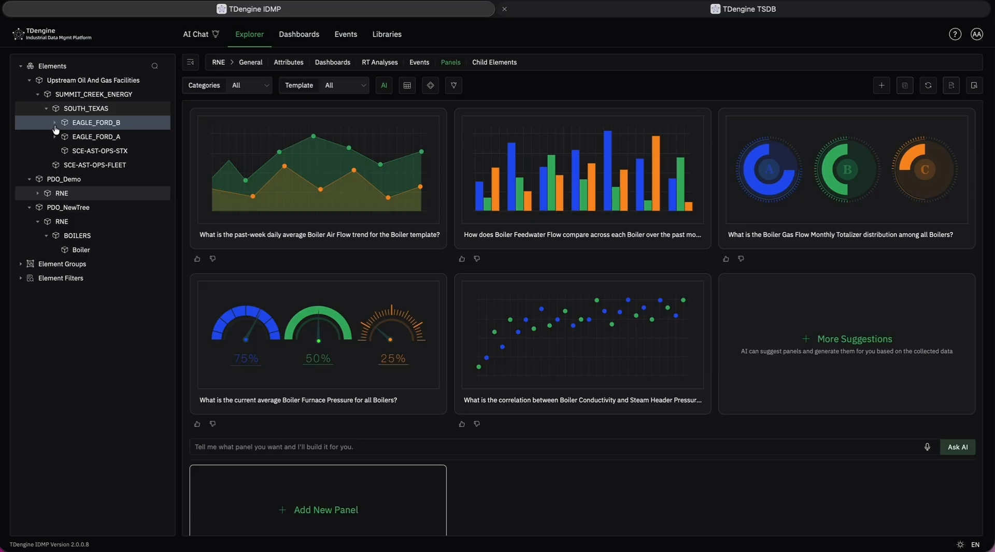
Open the RT analyses of element SCE-AST-EFB-C201, located in C201 under EAGLE_FORD_B.
click(54, 123)
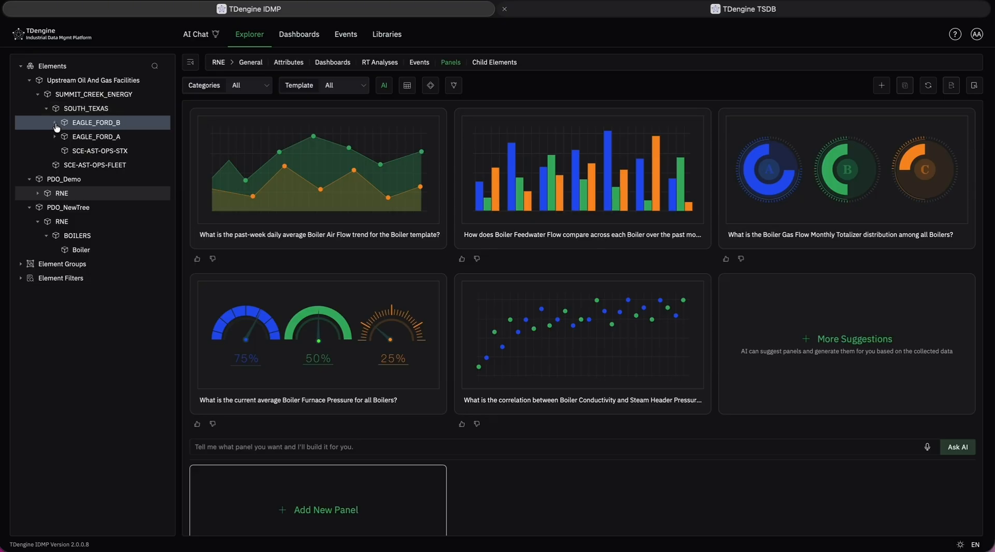
click(63, 136)
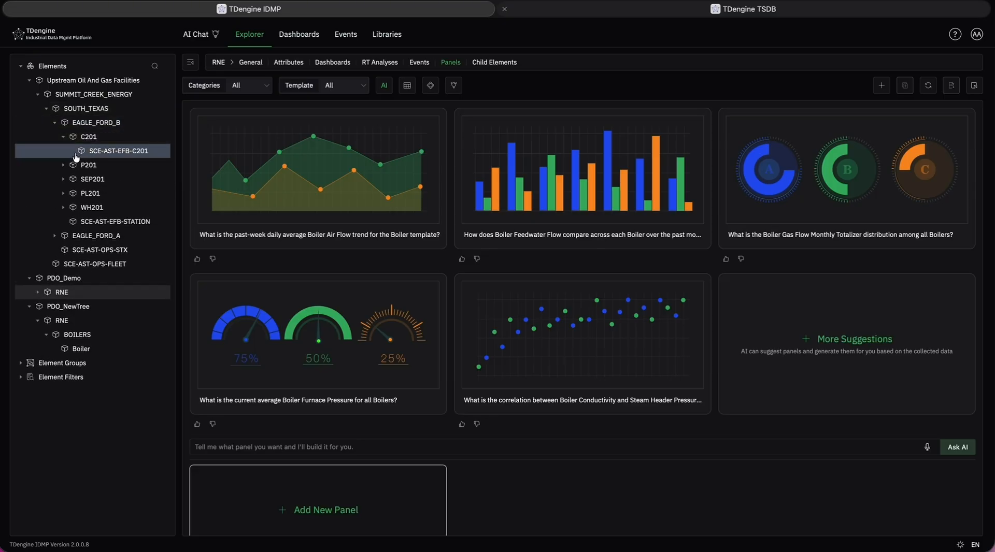
click(109, 151)
click(427, 63)
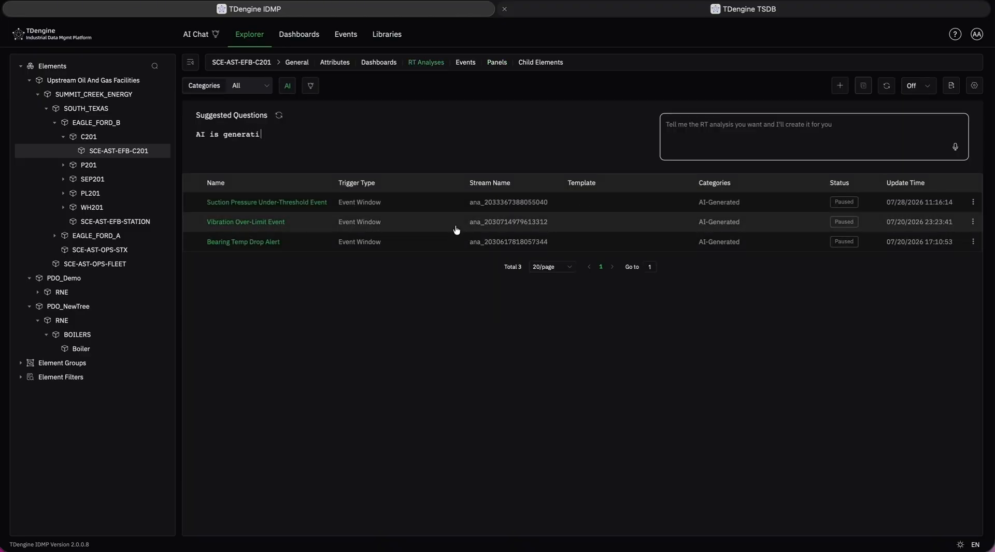
Create a new RT analysis for the element and name it Demo.
click(835, 92)
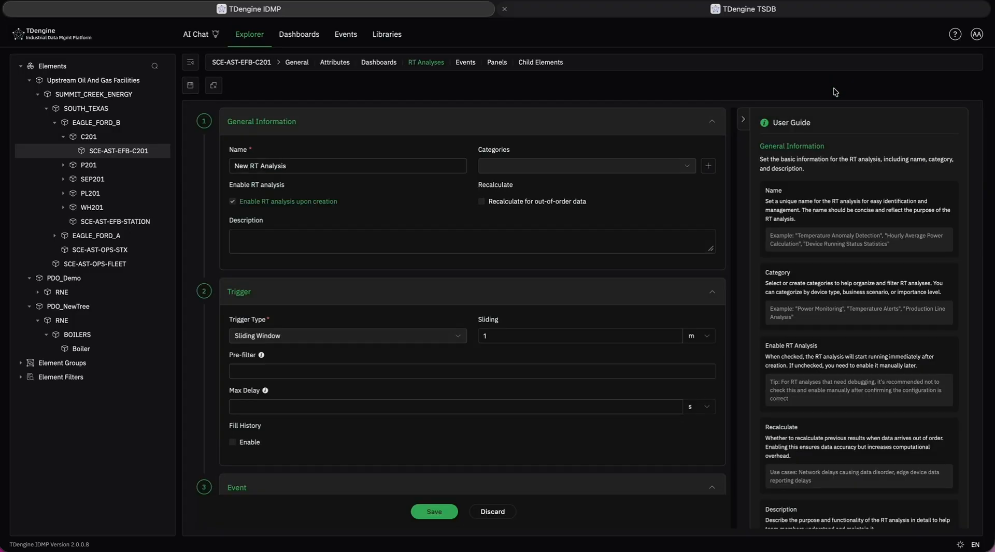
triple_click(350, 160)
text(Demo)
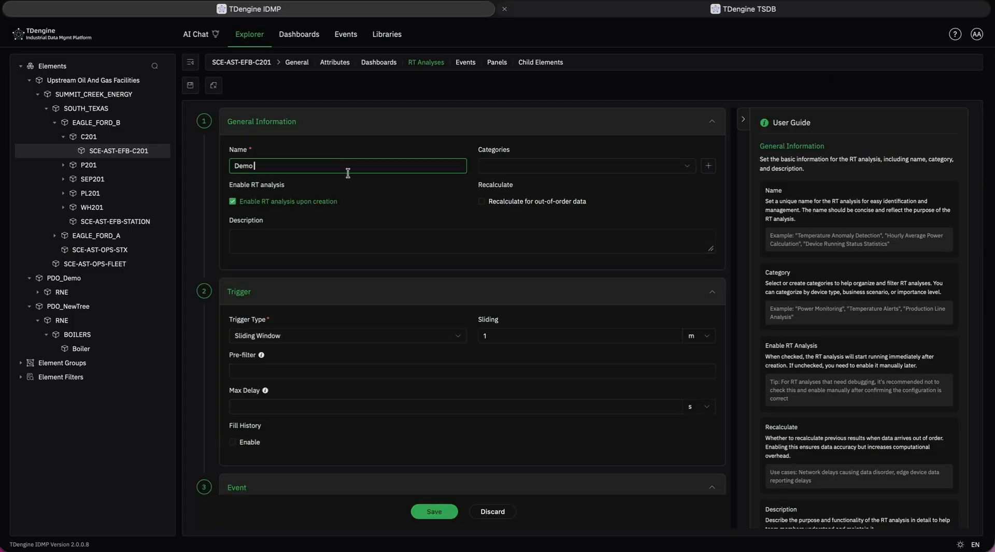
Set the analysis trigger type to Event Window.
scroll(497, 197, down, 2)
scroll(497, 197, up, 2)
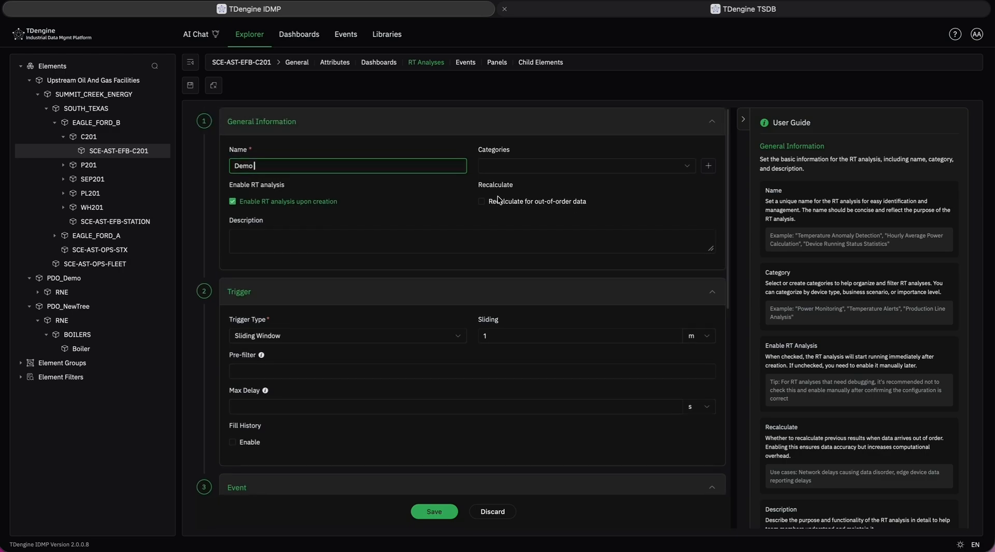
key(ctrl+minus)
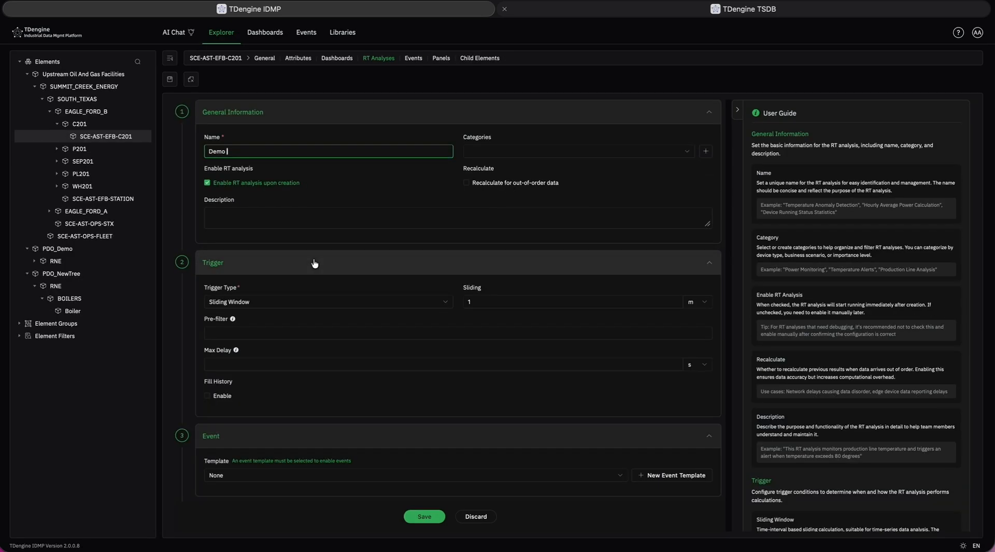
scroll(314, 261, down, 2)
scroll(314, 262, up, 2)
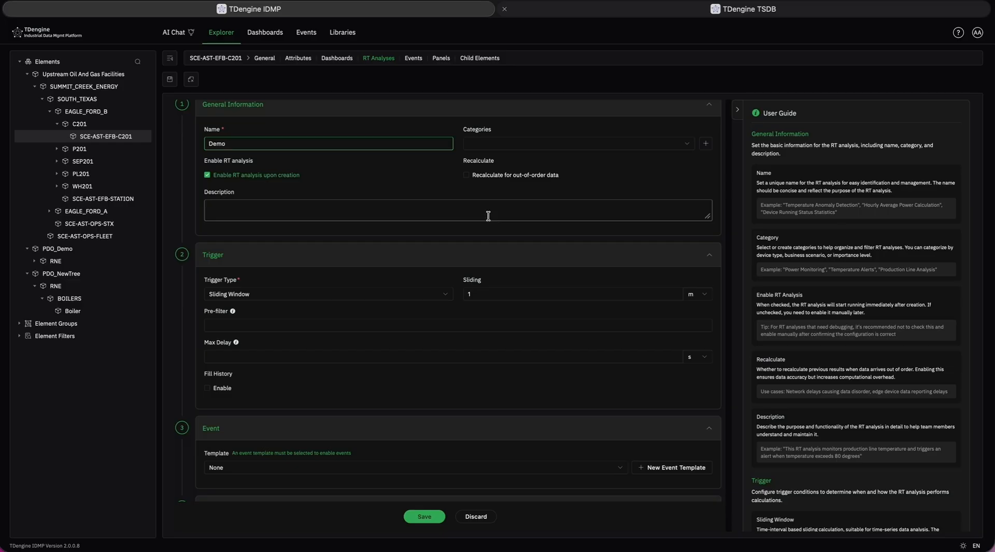
scroll(488, 216, down, 1)
click(347, 256)
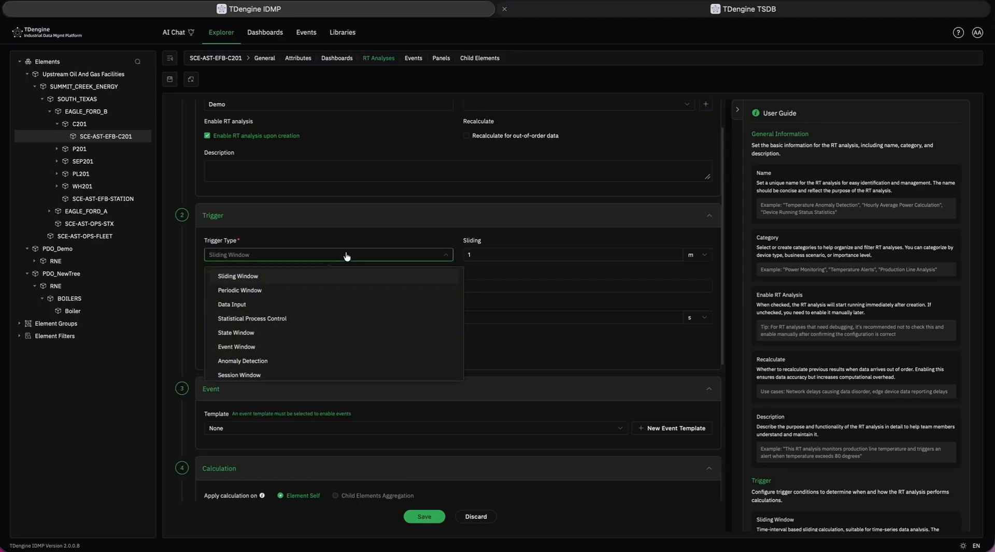
click(302, 346)
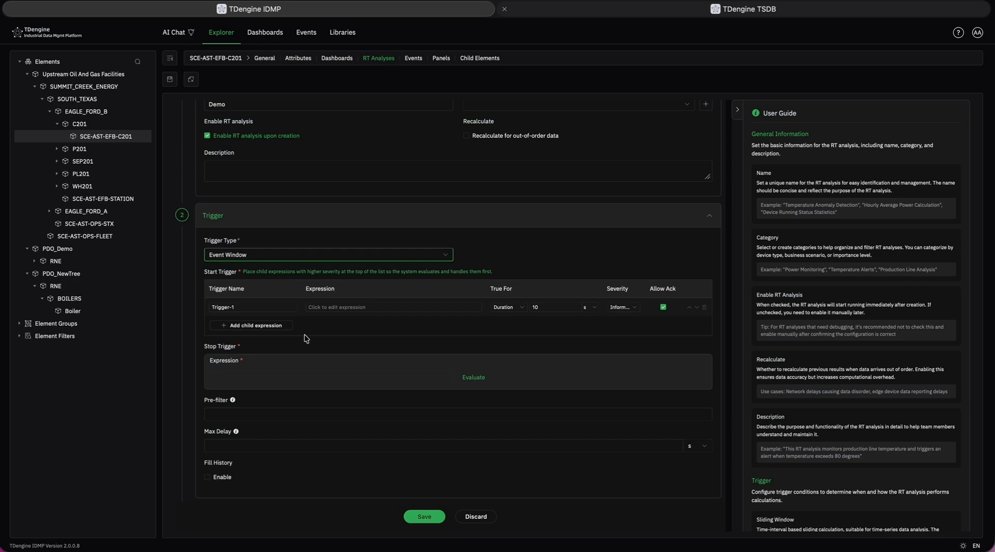
Set the start trigger expression of Trigger-1 to discharge_pressure_psi > 100 and save it.
click(334, 309)
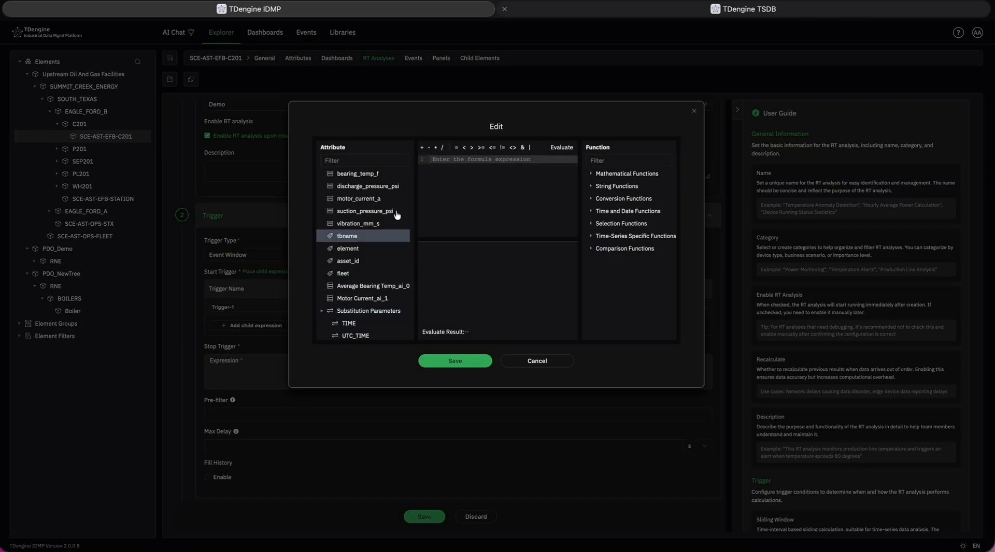
double_click(370, 187)
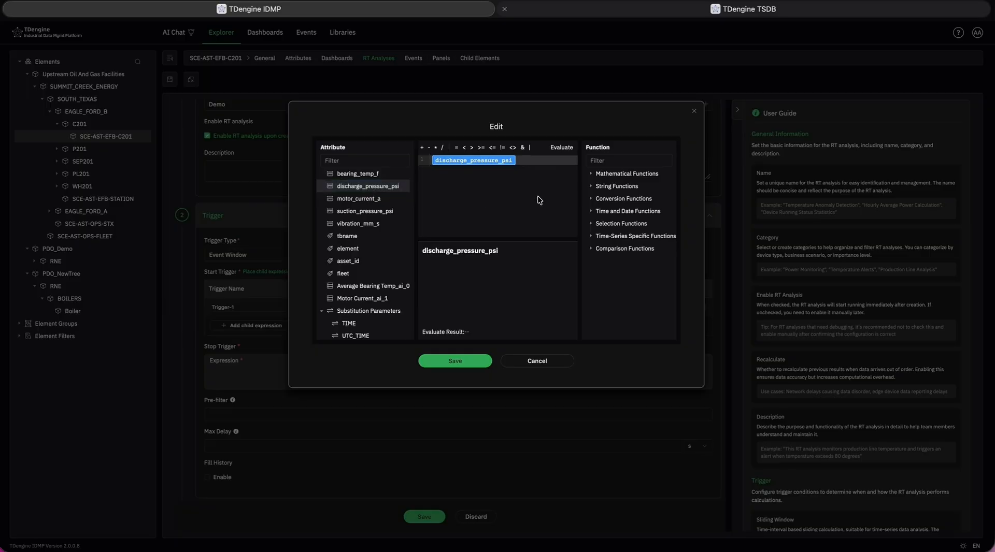
click(487, 358)
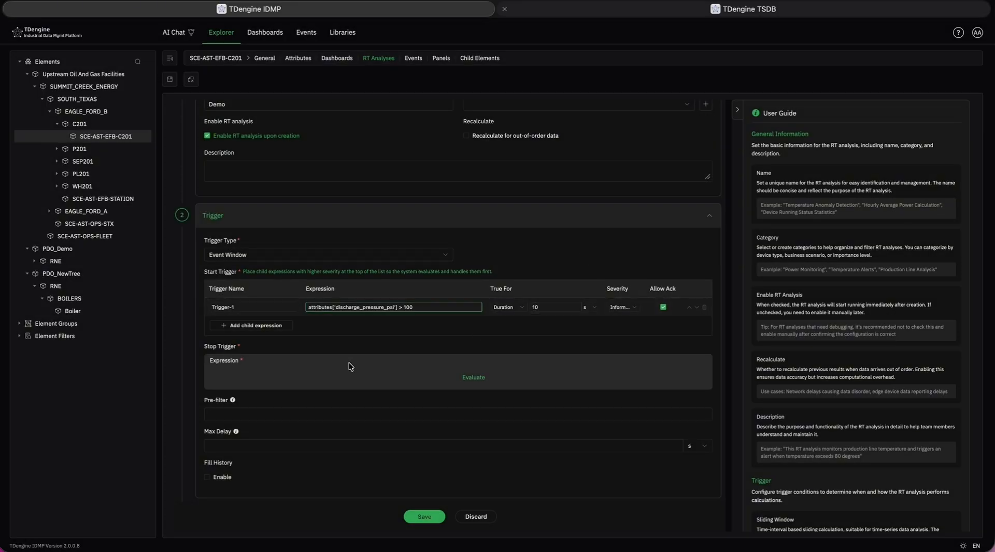
Set the stop trigger expression to discharge_pressure_psi <= 100 and enable Fill History.
scroll(349, 362, down, 1)
click(250, 325)
double_click(378, 190)
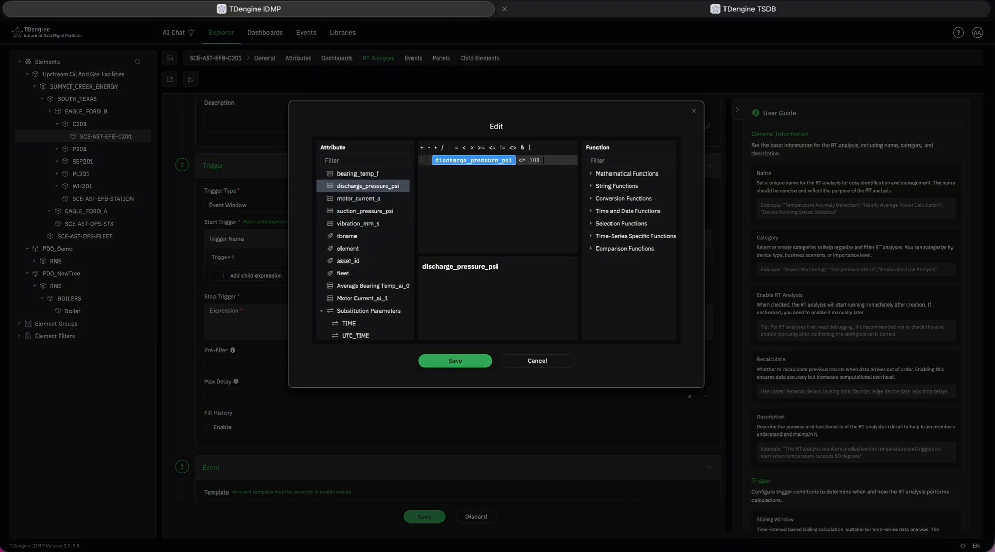
click(454, 365)
scroll(452, 366, down, 1)
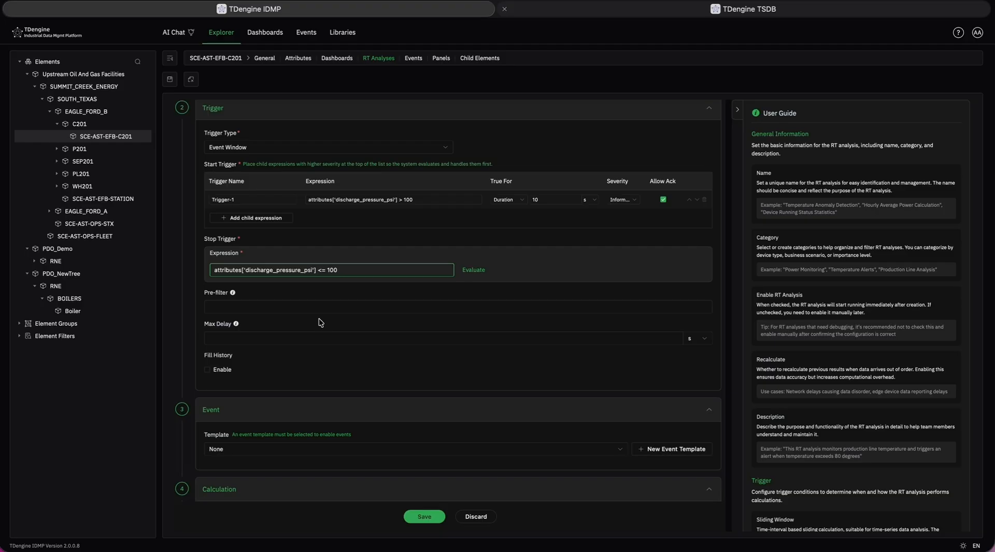
click(224, 370)
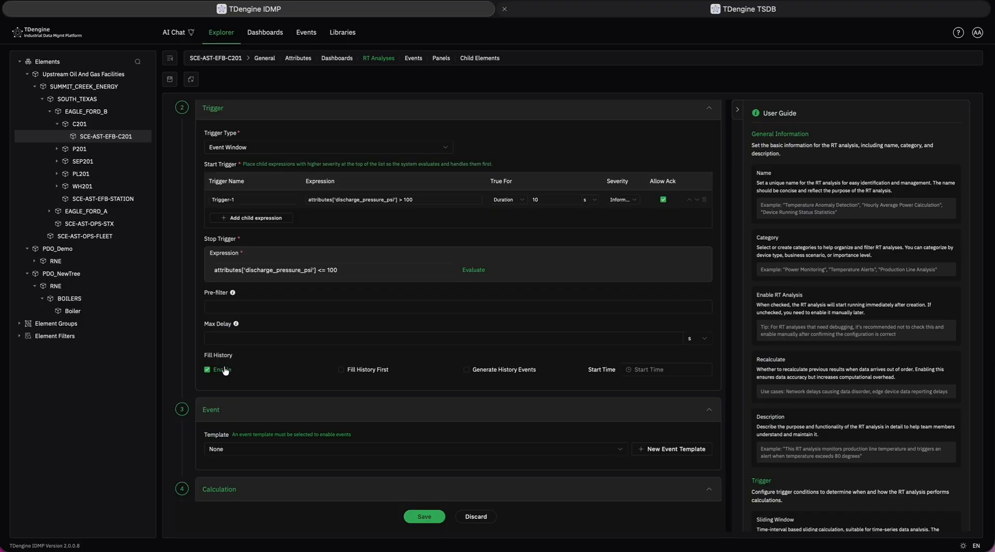
Select AI-Event-Template as the event template for the analysis.
scroll(224, 370, down, 4)
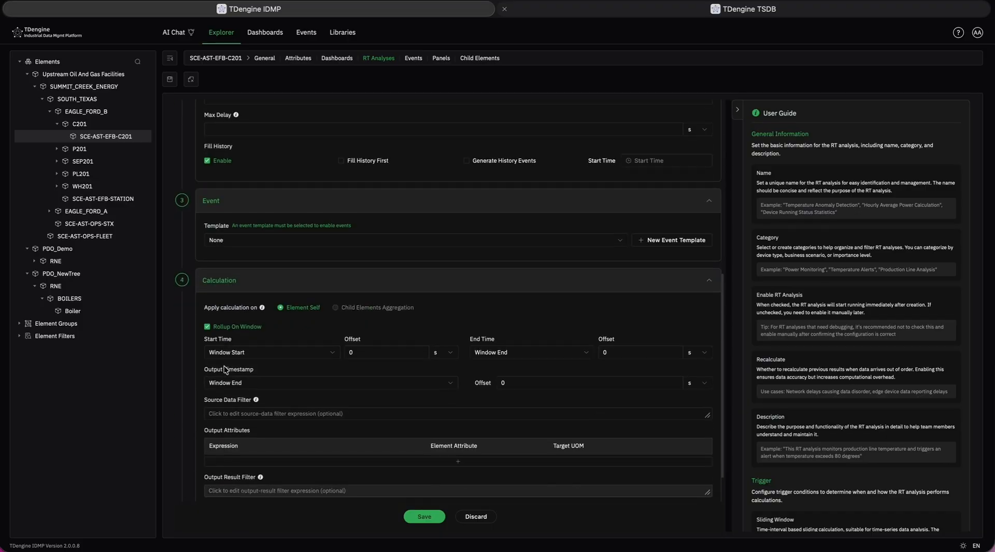
scroll(224, 366, down, 1)
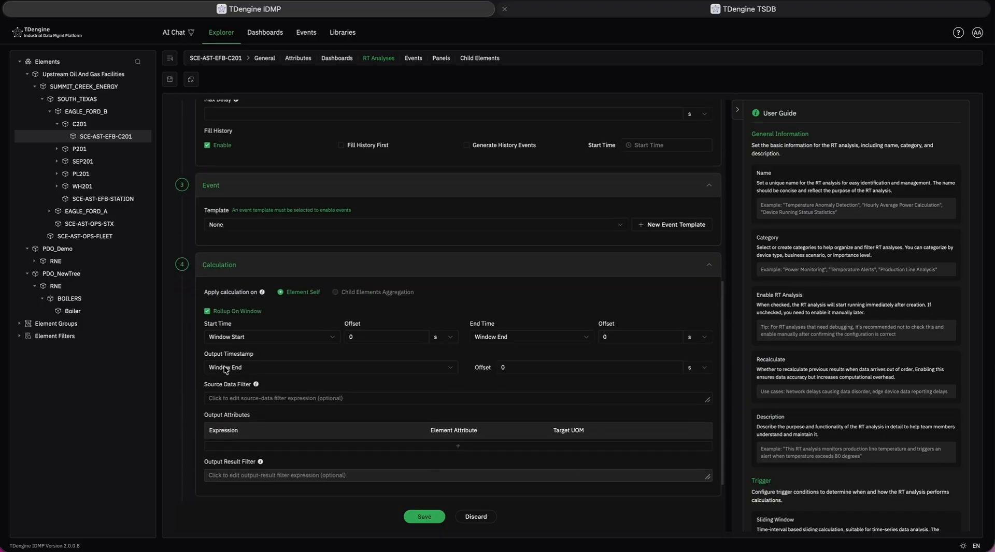
click(247, 228)
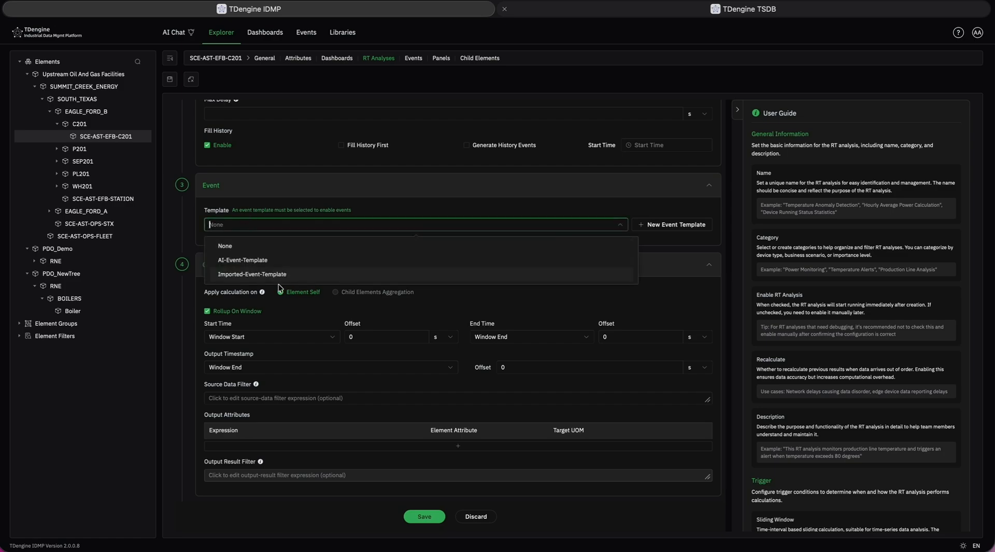
click(268, 263)
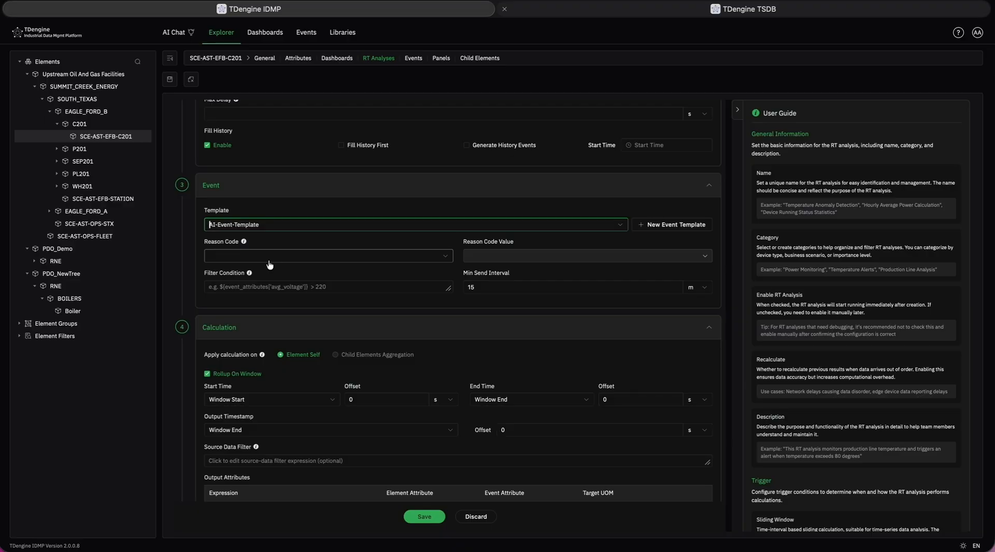
Add an output attribute row to the analysis calculation.
scroll(268, 264, down, 3)
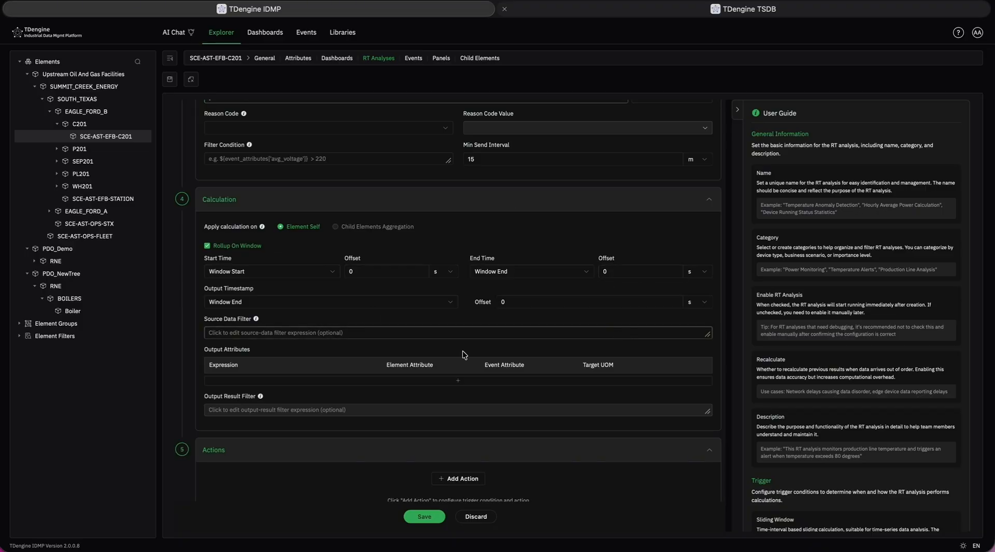
click(334, 381)
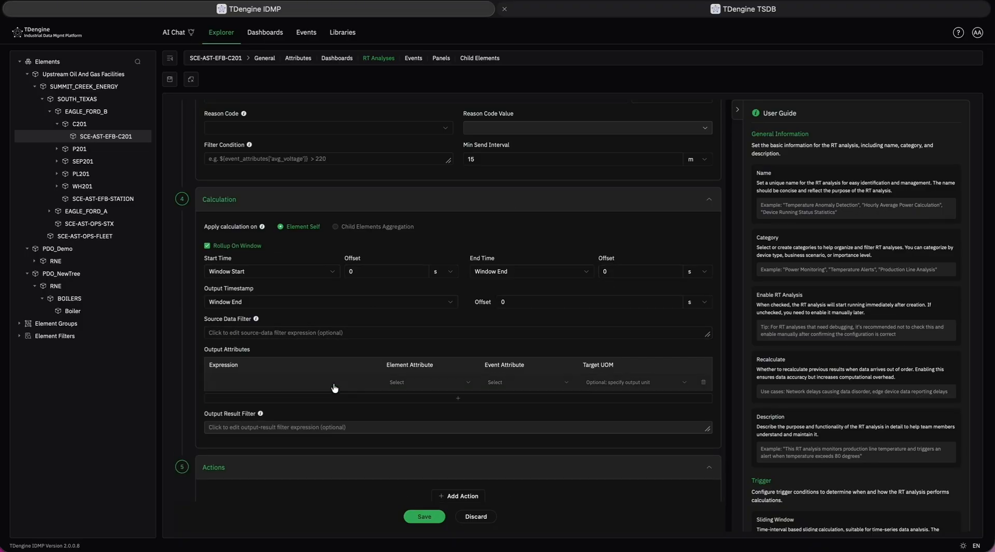
Evaluate AVG(discharge_pressure_psi) as the output attribute's expression, and close the expression editor without saving.
click(265, 385)
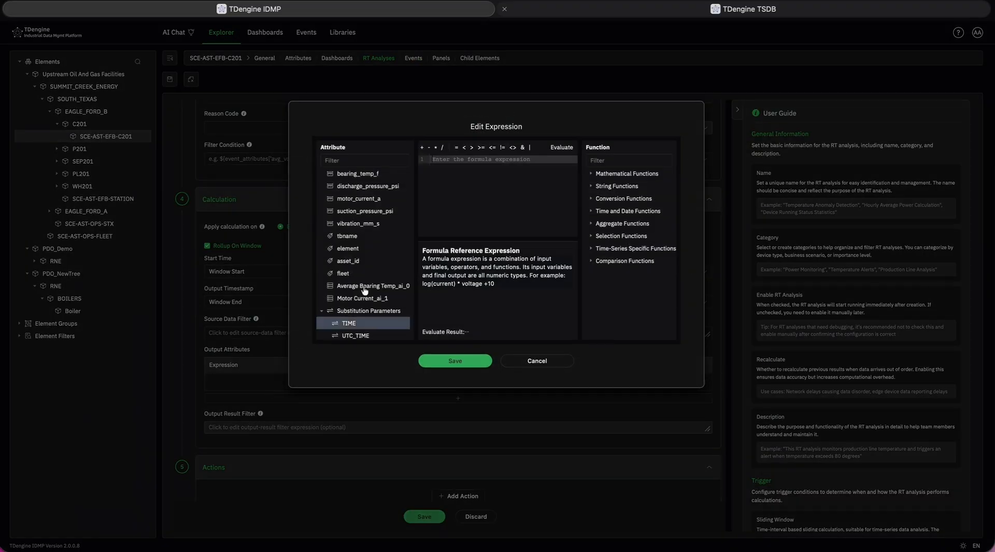
text(avg)
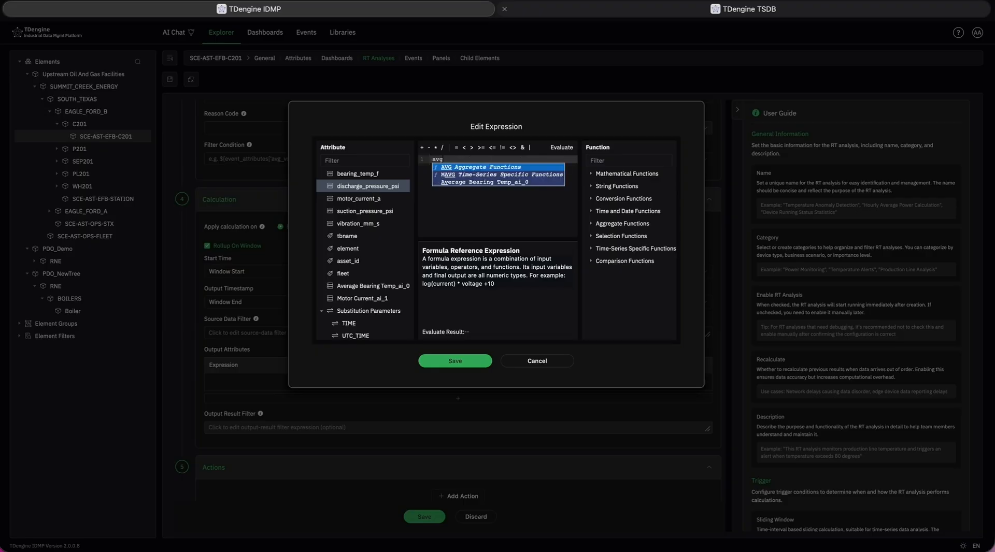
key(Return)
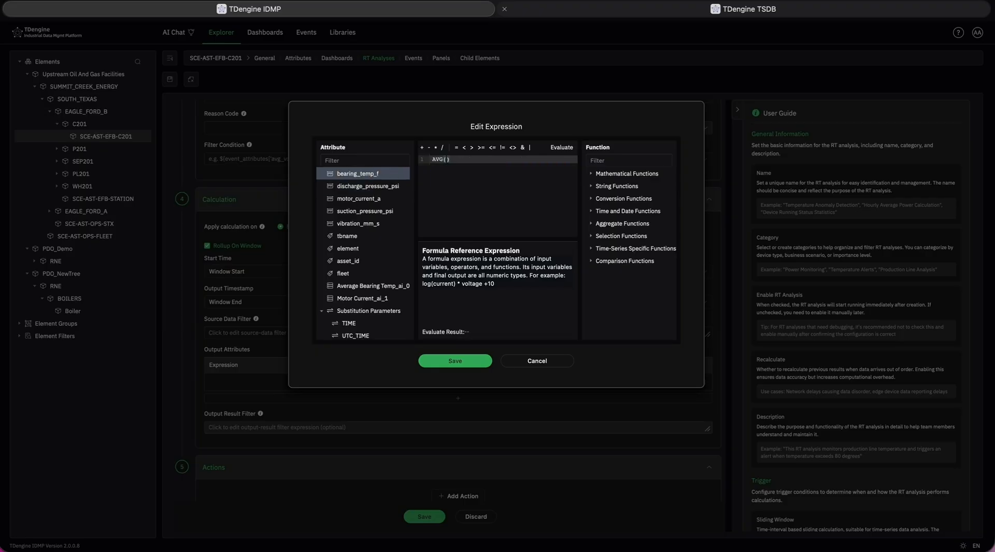
click(392, 186)
click(561, 147)
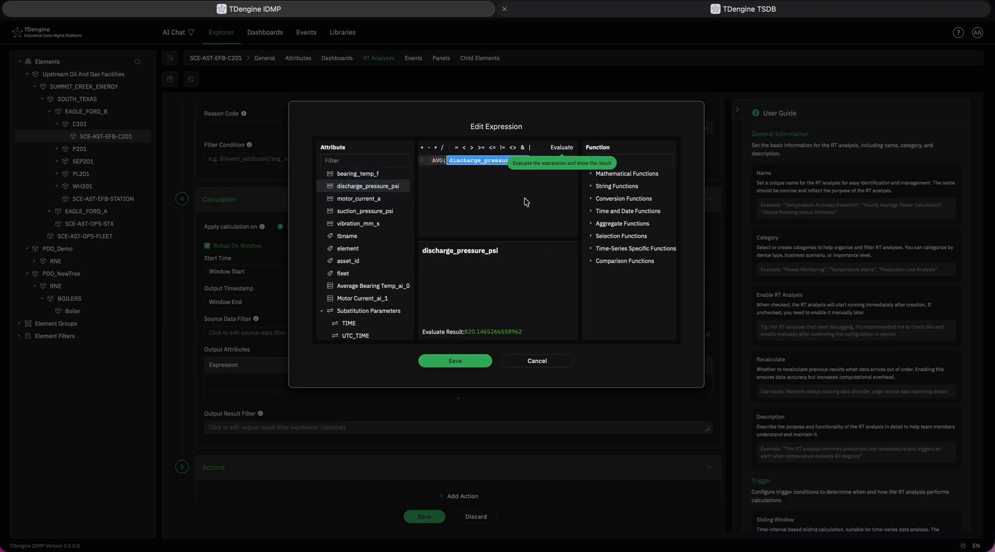
click(539, 363)
Add an action to the analysis and check its trigger condition editor, leaving the condition empty.
scroll(539, 370, down, 1)
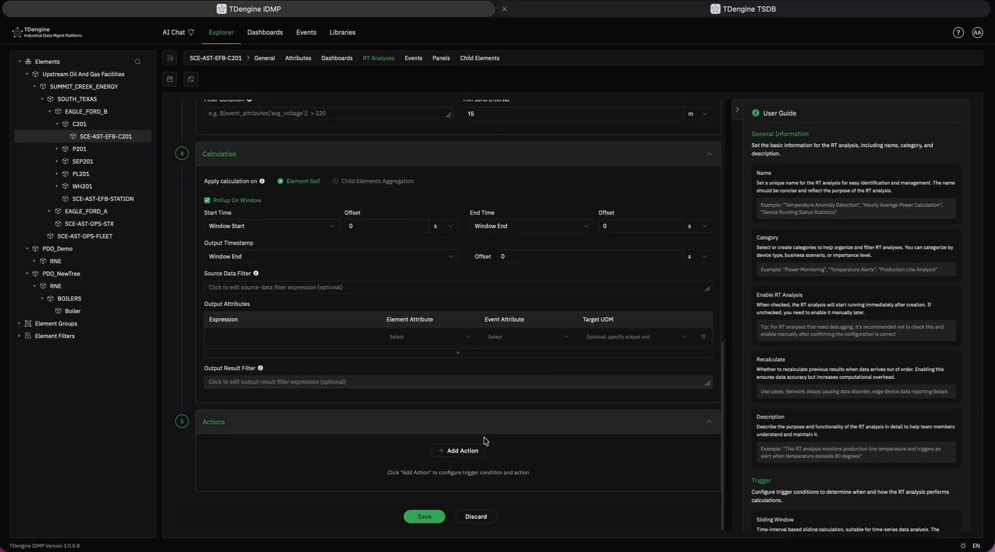
click(457, 451)
scroll(289, 497, down, 1)
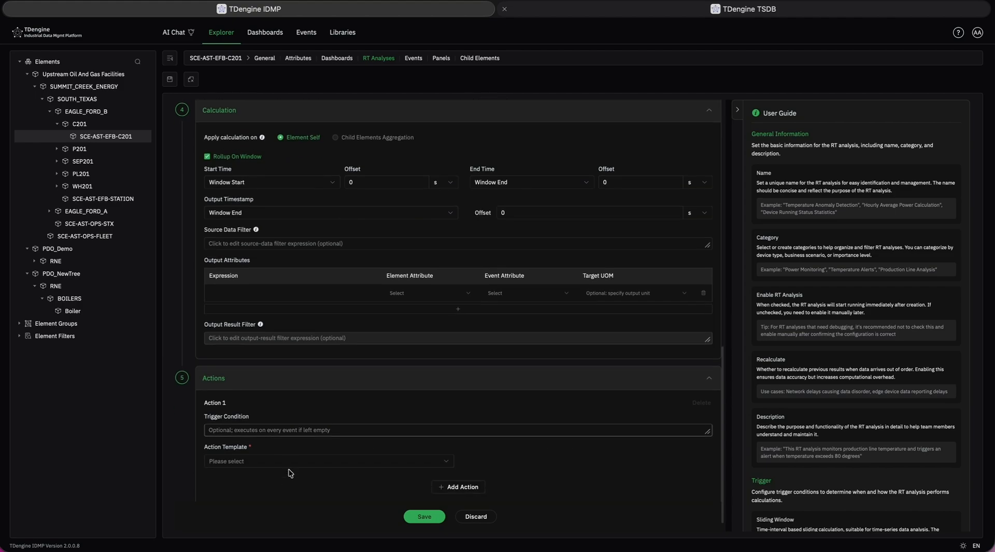
scroll(284, 457, down, 1)
click(299, 418)
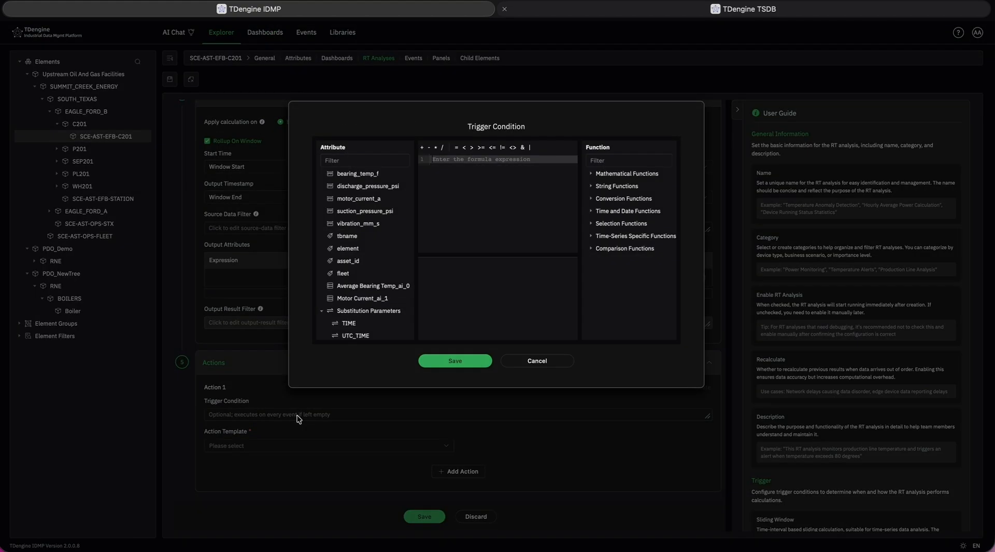
click(536, 361)
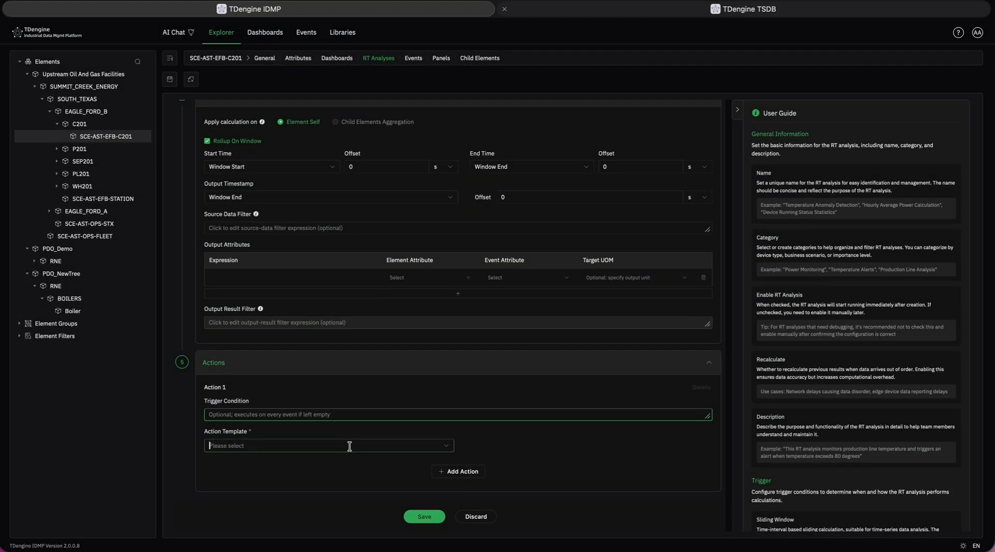
Choose Agent Action as the template for Action 1 and review the available AI functions without selecting one.
click(349, 446)
click(316, 467)
scroll(316, 472, down, 2)
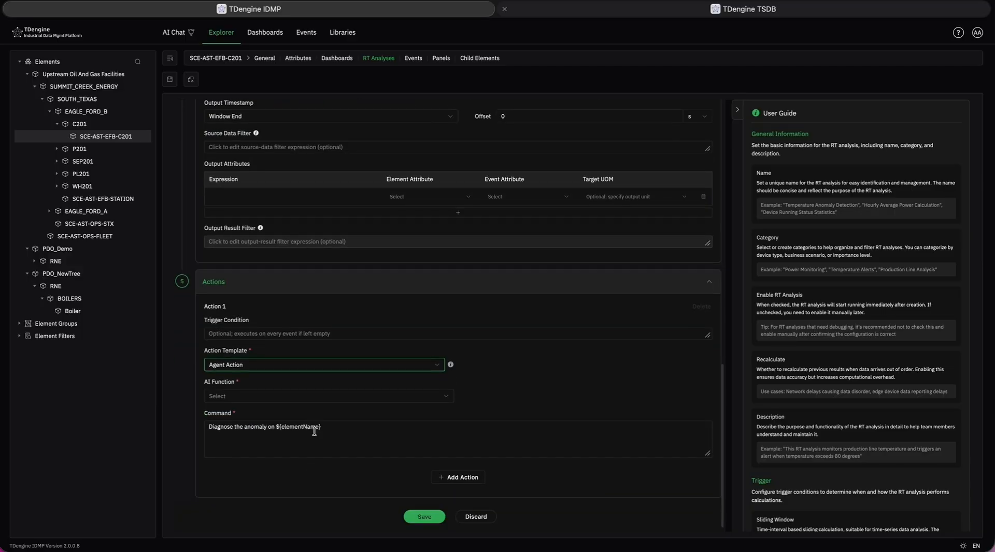
click(311, 397)
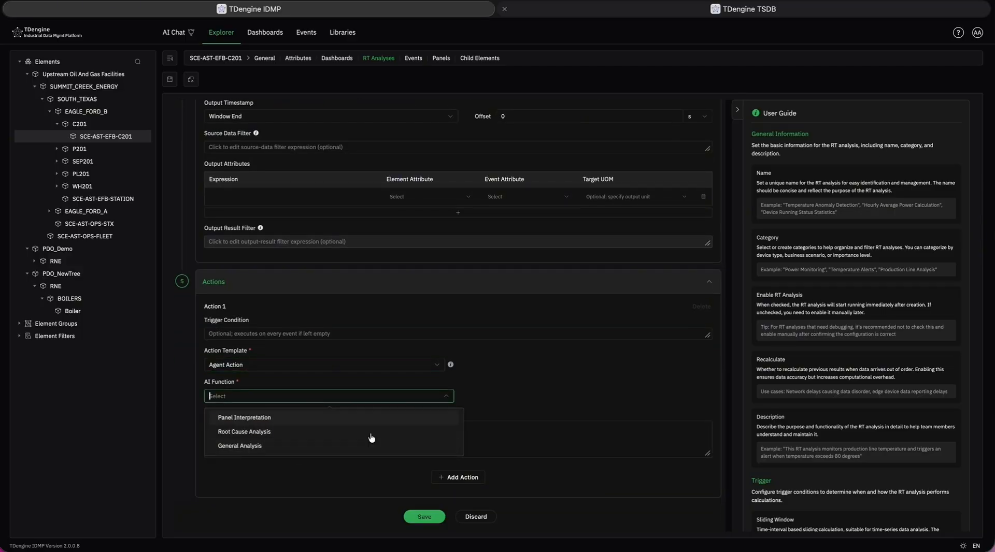
click(515, 407)
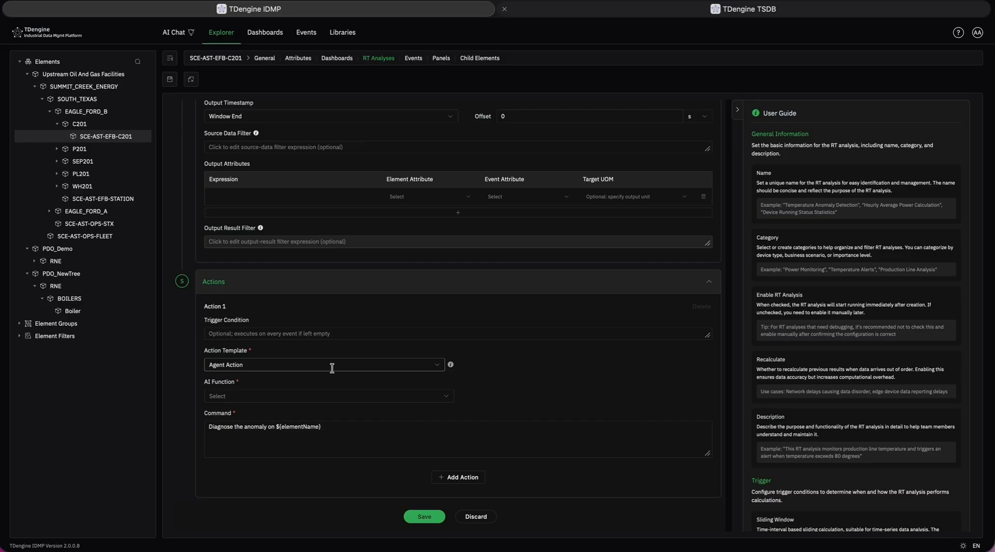
Set the template of Action 1 to IDMP Action and review its object type options, keeping Element.
click(332, 369)
click(300, 415)
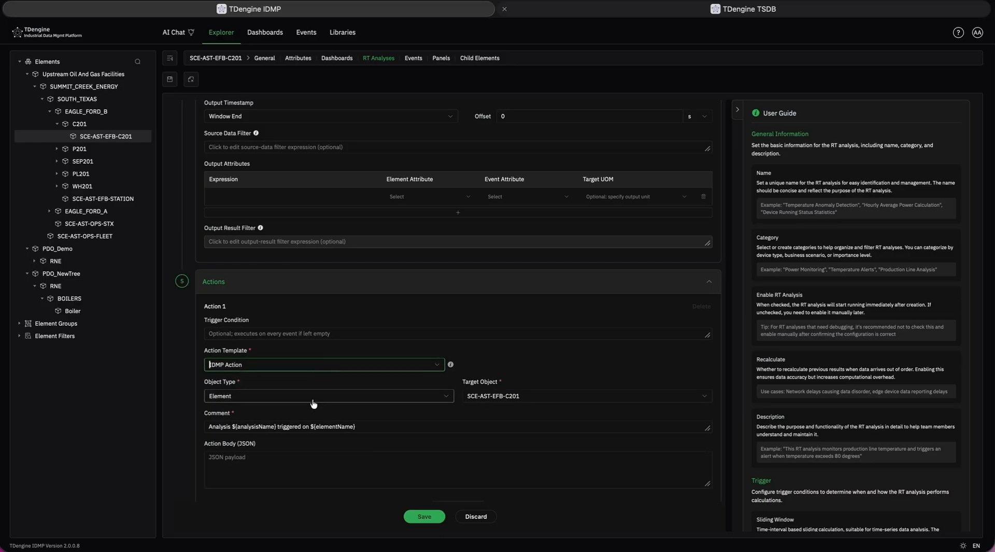
click(314, 400)
click(345, 378)
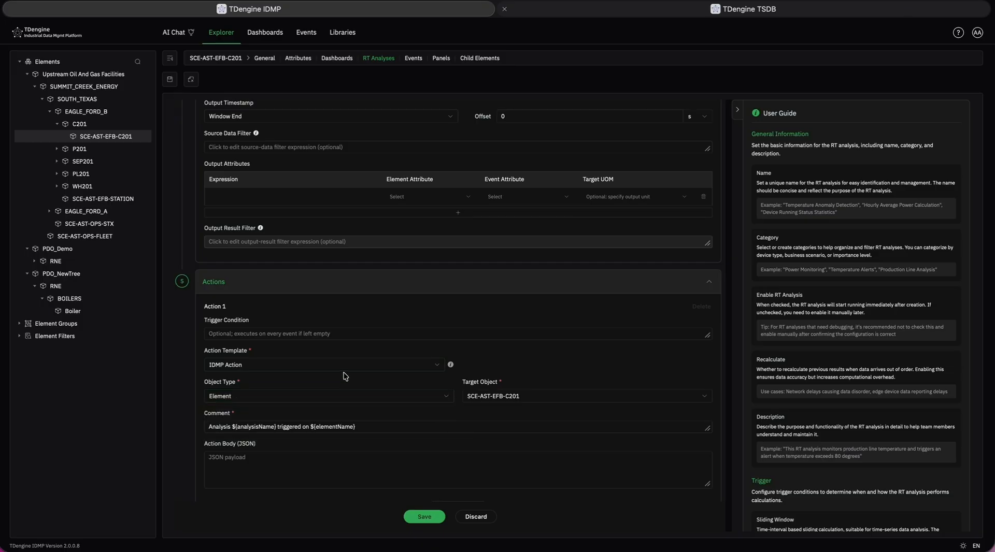
Discard the unfinished Demo analysis and return to the element's list of RT analyses.
click(479, 517)
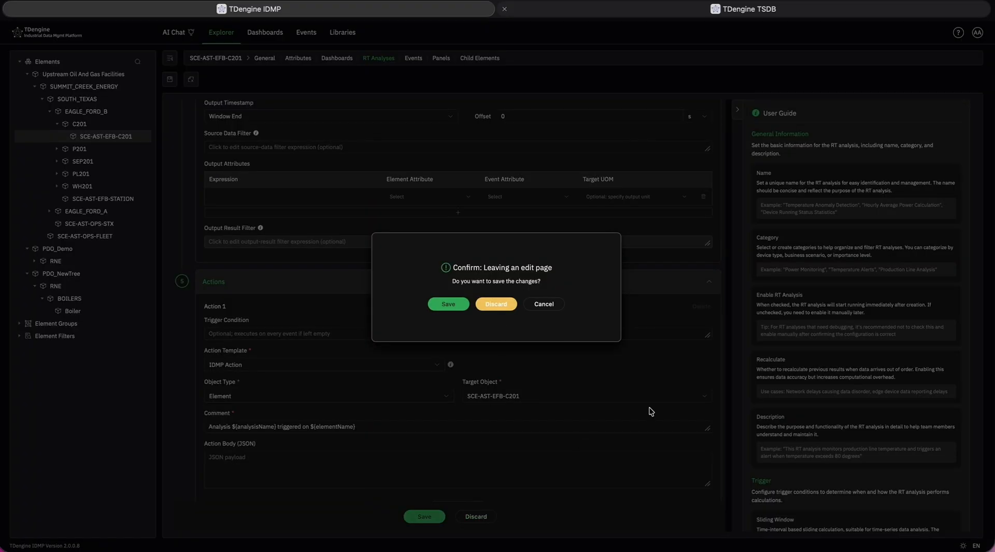
click(492, 305)
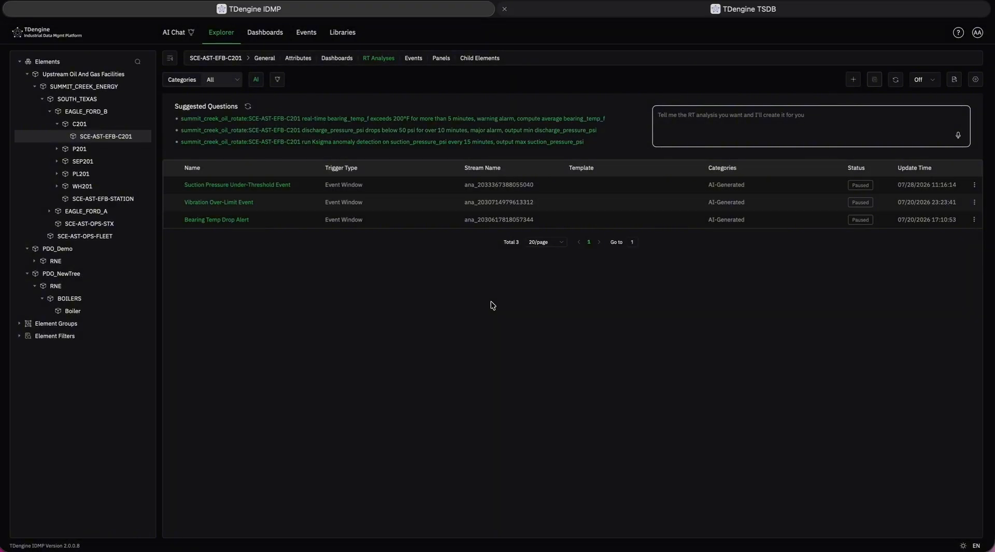
Have the AI generate an RT analysis from "I want to fire an event when the discharge pressure is less than a 100".
click(695, 112)
text(I want to fire an eve)
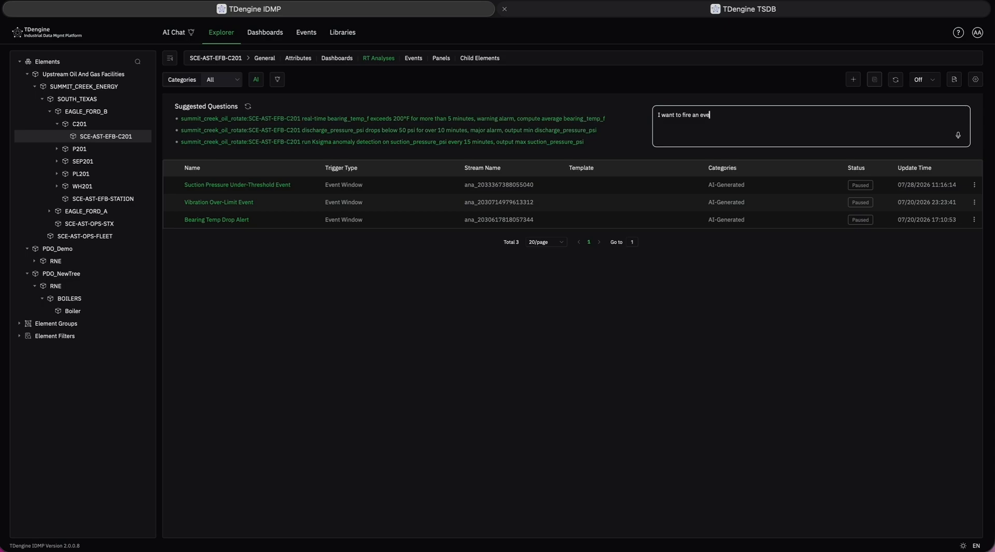
text(nt when the discharge pressure is less than a 100)
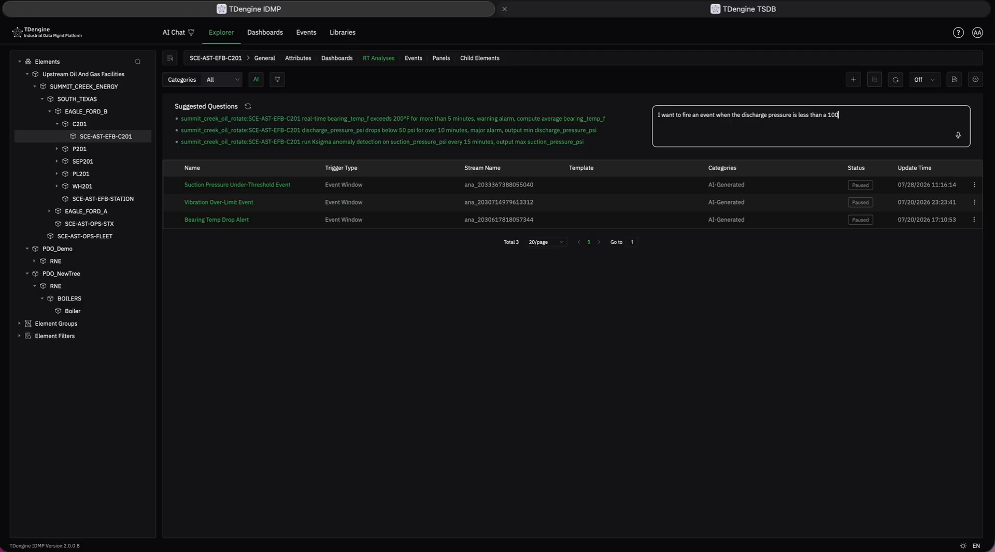
key(Return)
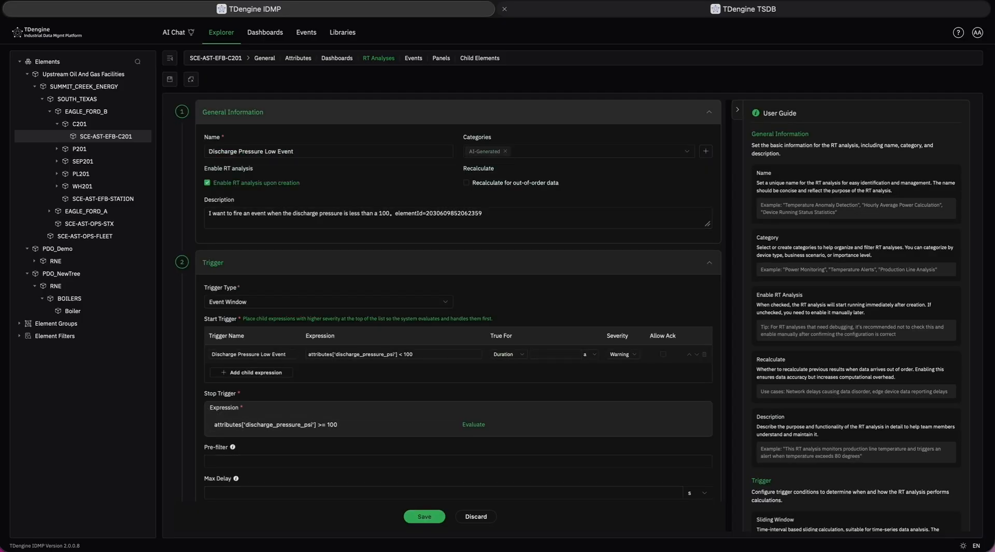
Review the generated trigger, event, calculation and action settings of Discharge Pressure Low Event and save the analysis.
scroll(571, 225, down, 2)
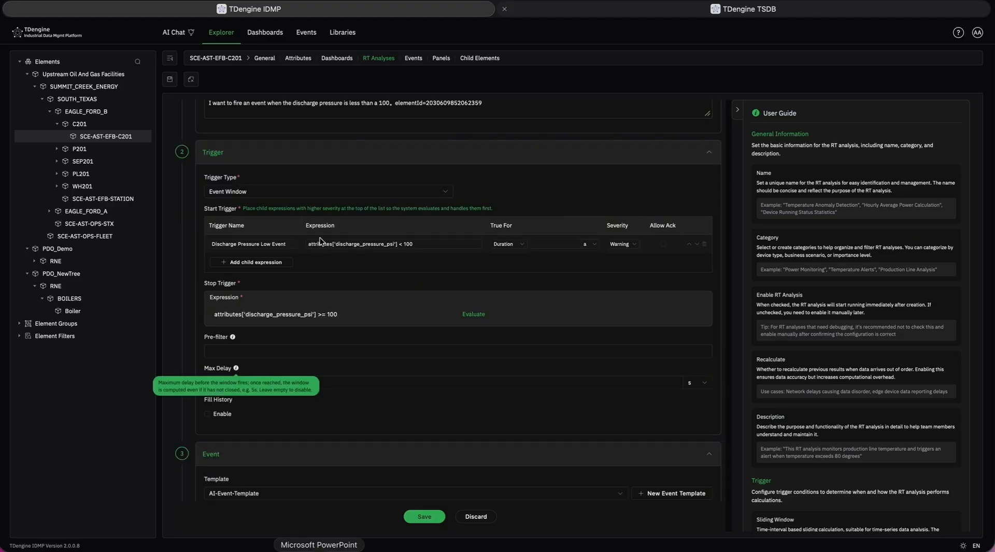
scroll(395, 242, down, 10)
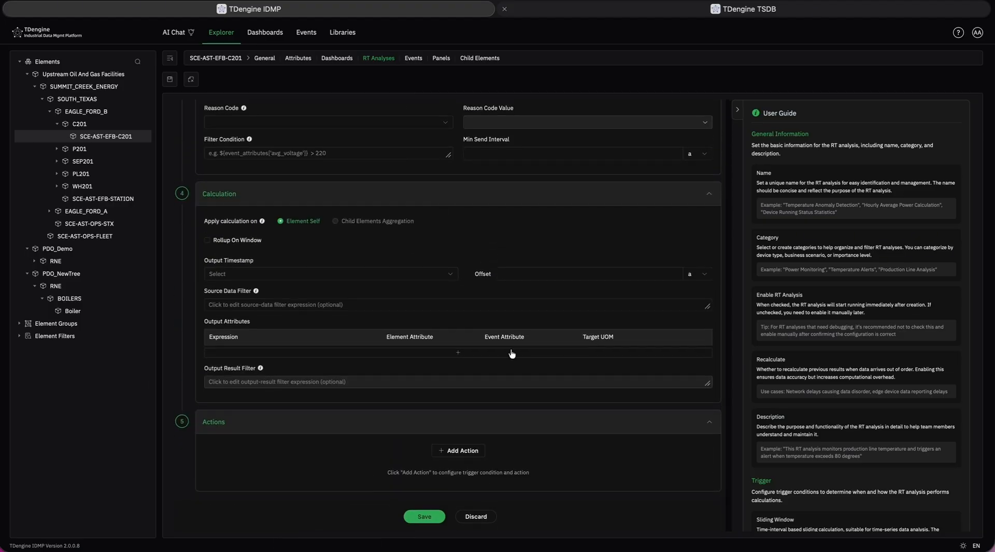
scroll(440, 352, up, 10)
scroll(440, 352, down, 9)
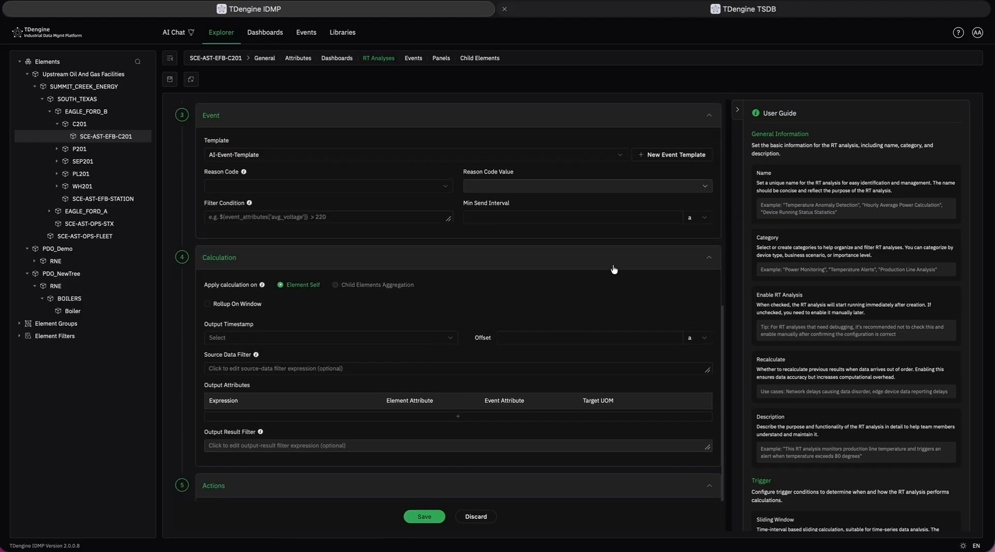
scroll(493, 385, up, 3)
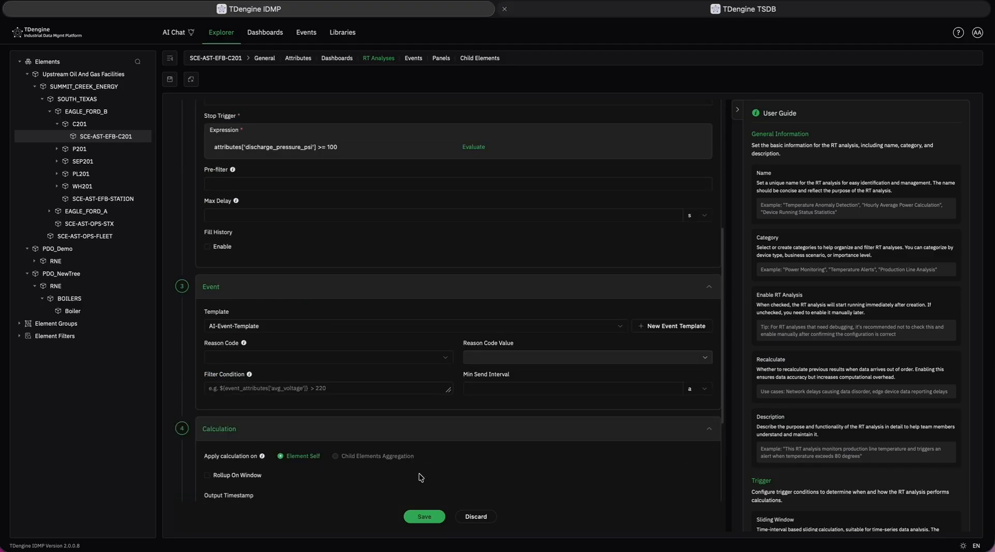
click(428, 516)
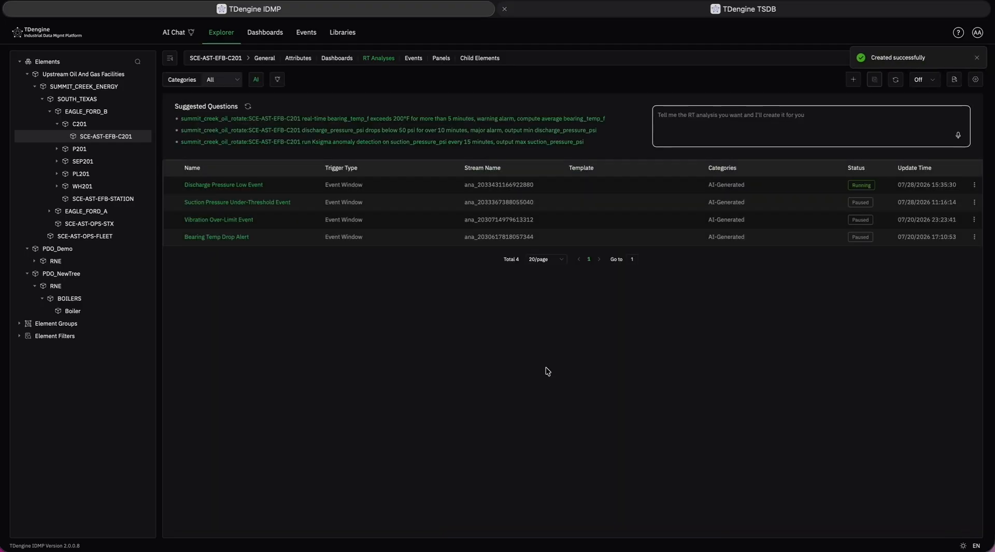
Pause the Discharge Pressure Low Event analysis and confirm.
click(974, 188)
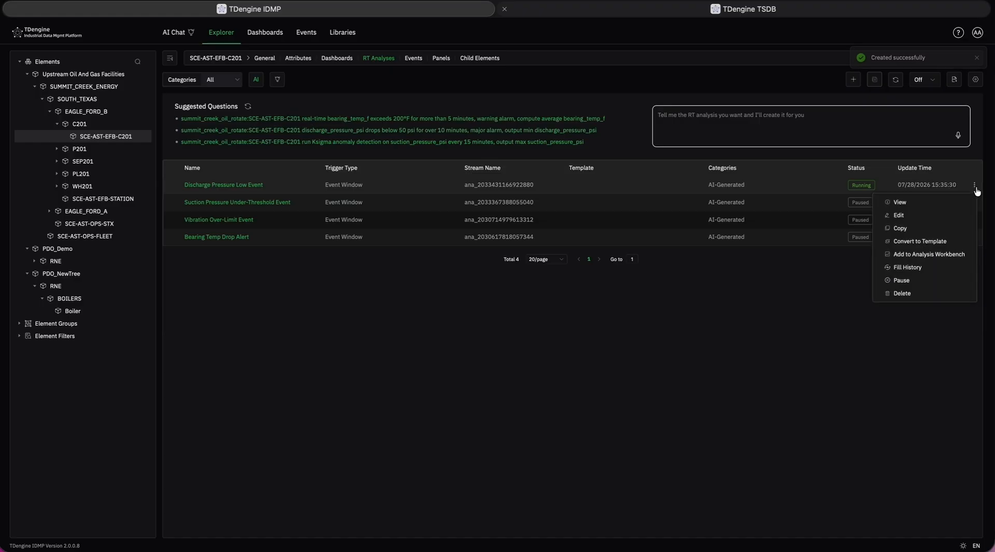
click(928, 284)
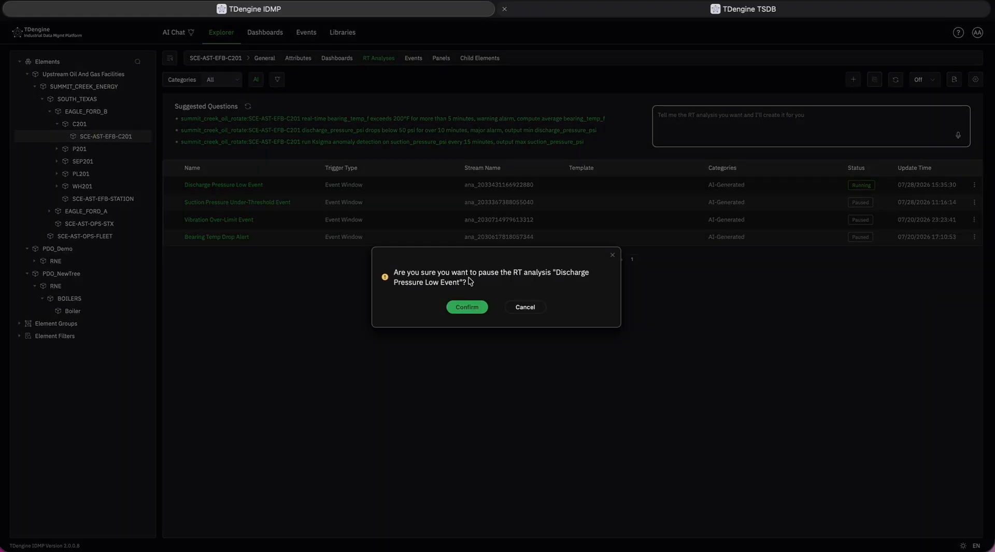
click(467, 310)
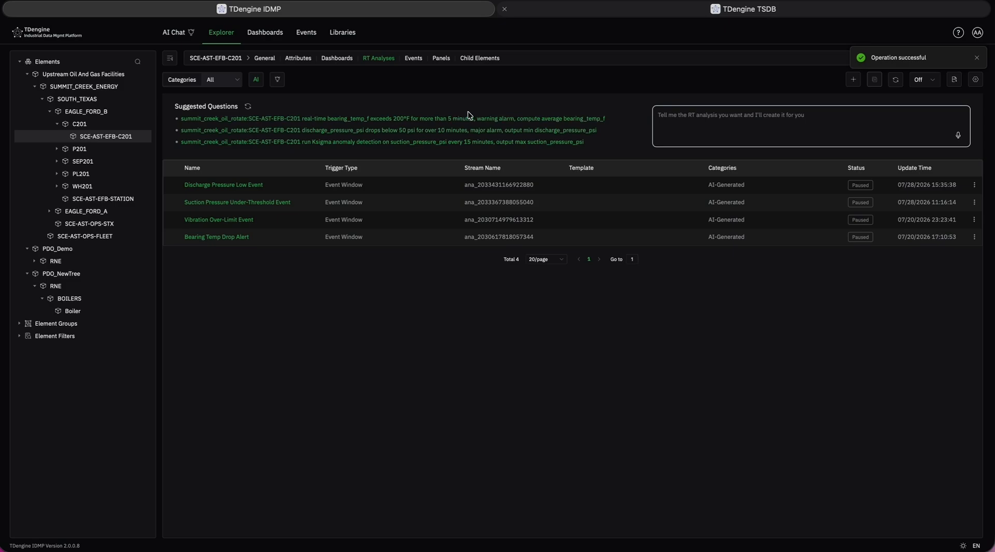
Show the events of SCE-AST-EFB-C201, add the event starting at 17:10:20 to the Analysis Workbench, and return to the event list.
click(419, 61)
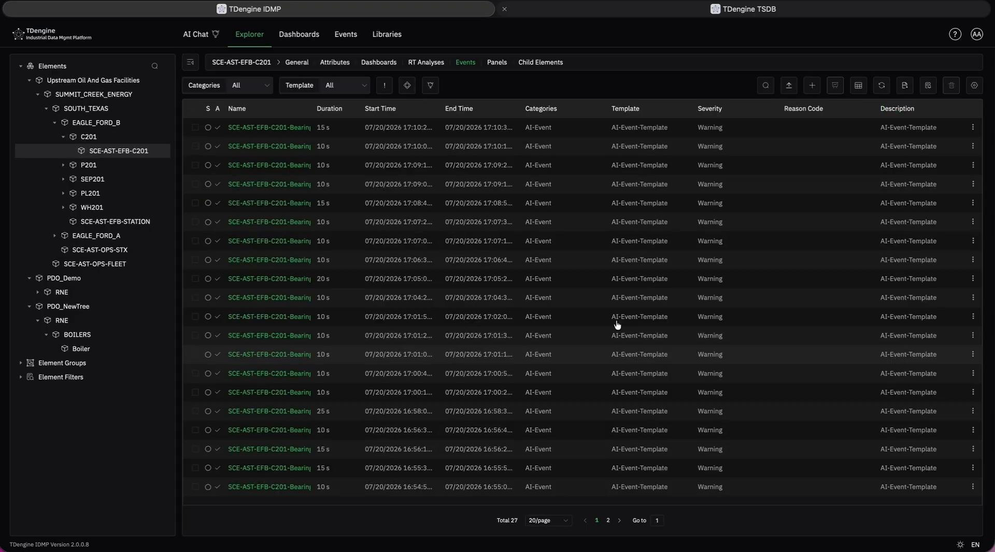
click(973, 128)
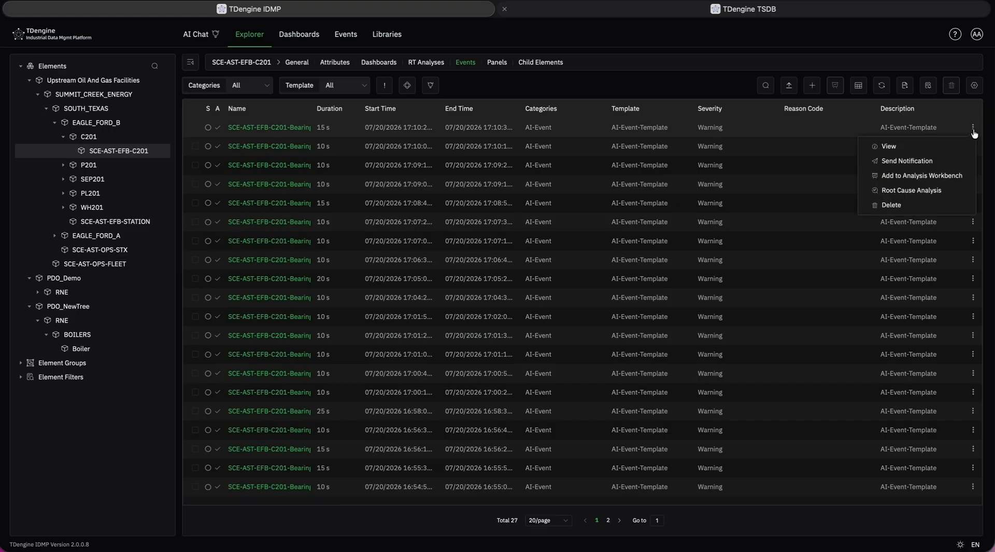
click(952, 178)
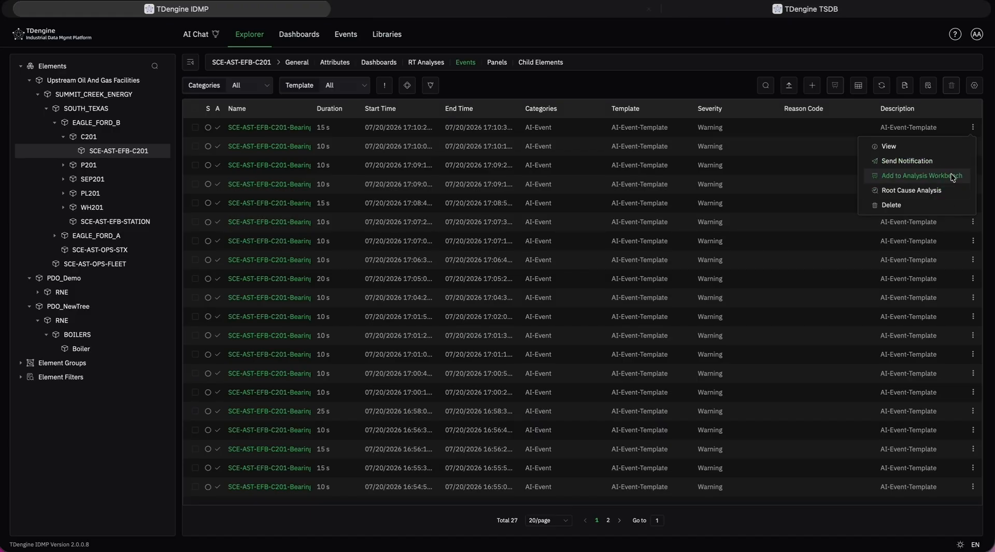
click(276, 11)
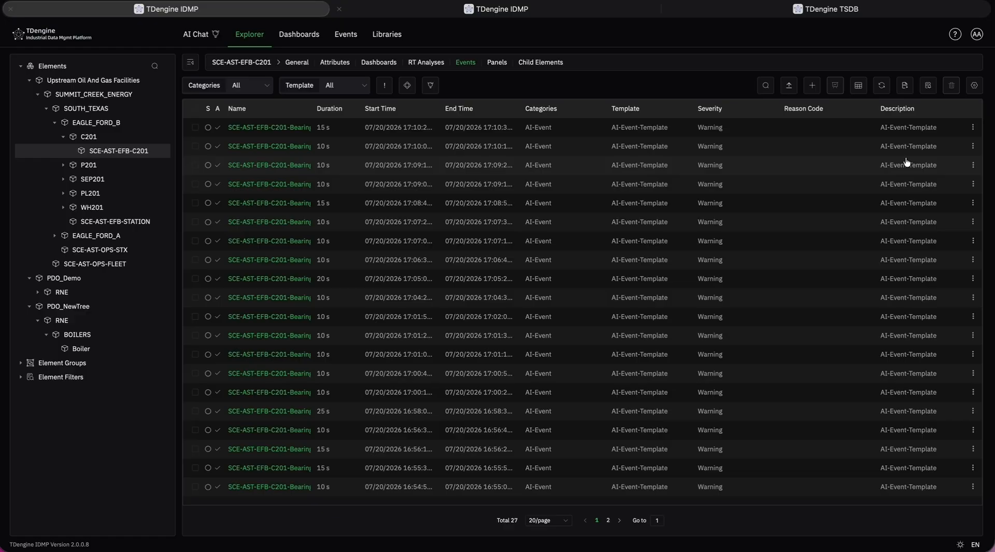
Add the bearing temperature events starting at 17:10:00 and 17:09:00 to the Analysis Workbench.
click(972, 147)
click(902, 196)
click(322, 14)
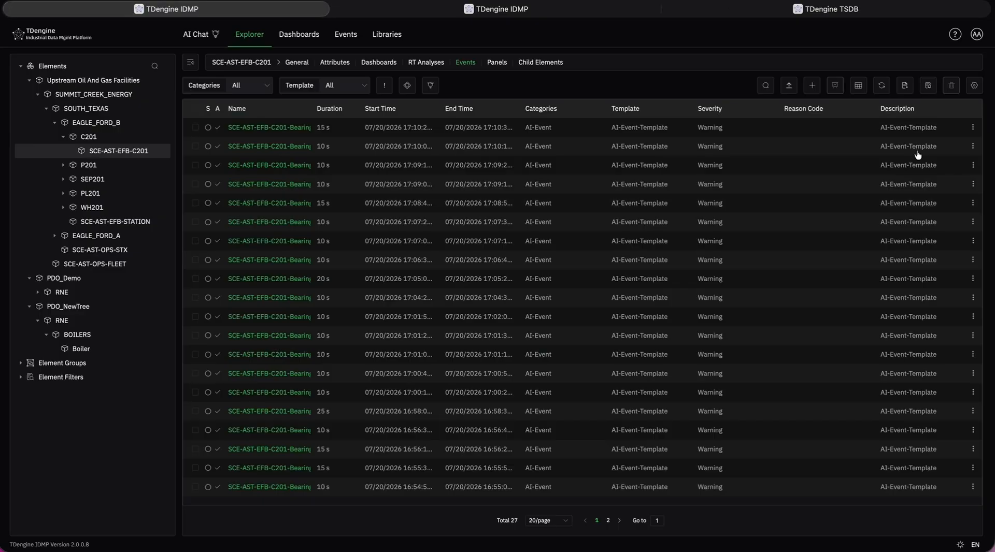
click(974, 185)
click(941, 234)
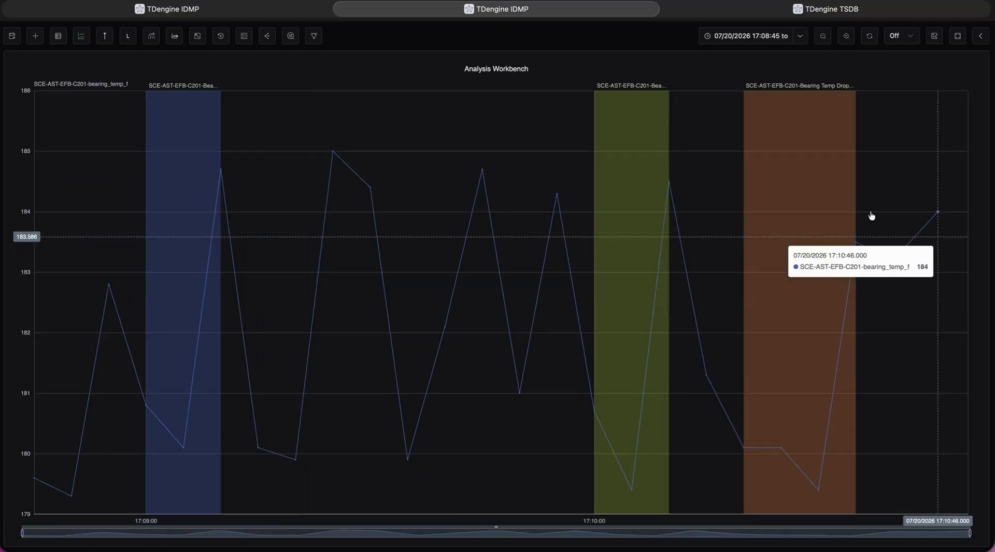
Add the bearing temperature events starting at 17:07:00 and 17:06:35 to the Analysis Workbench.
click(265, 9)
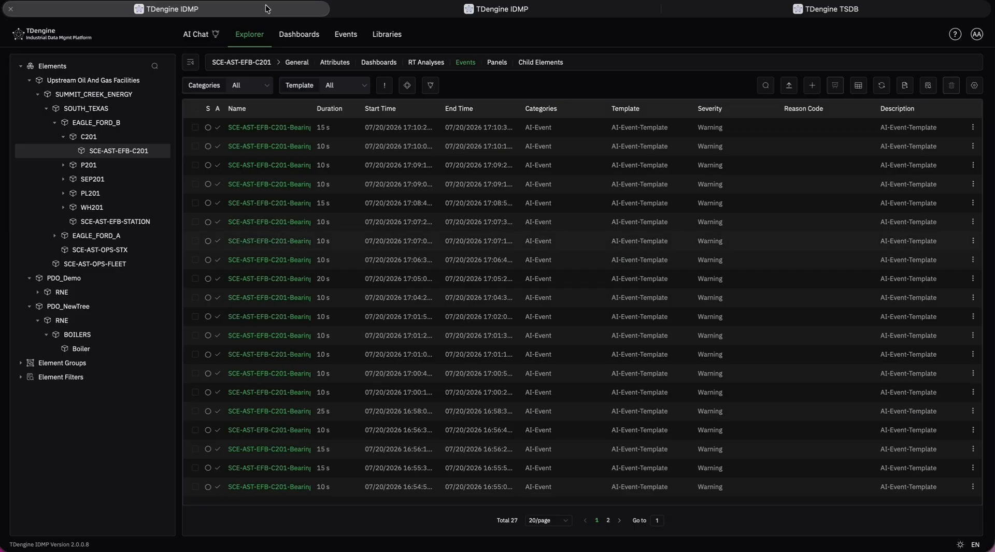
click(972, 241)
click(941, 290)
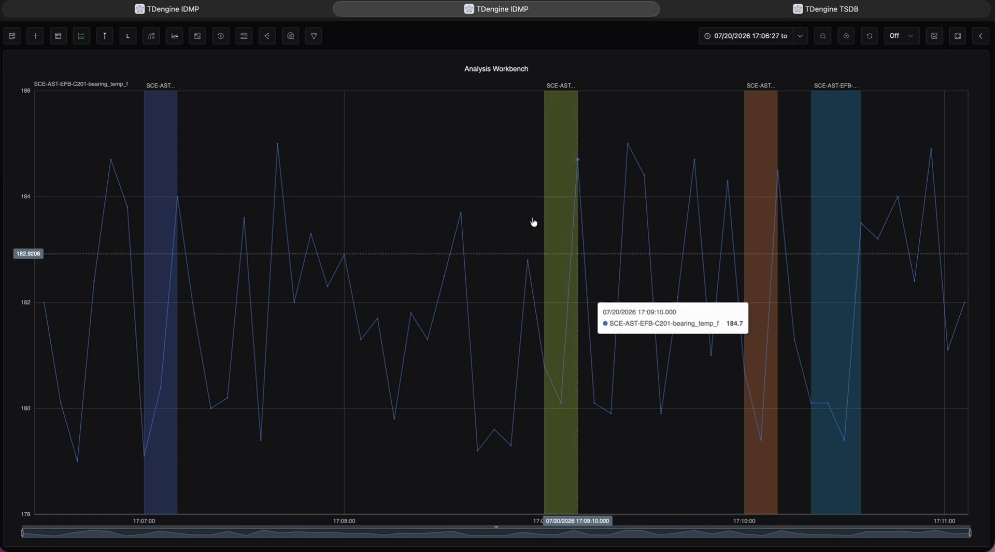
click(229, 11)
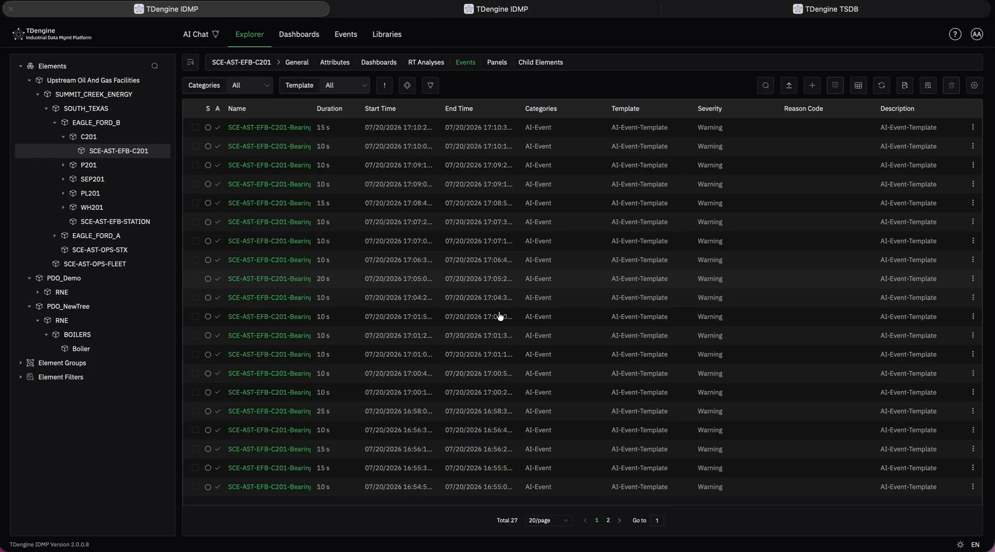
click(972, 260)
click(911, 314)
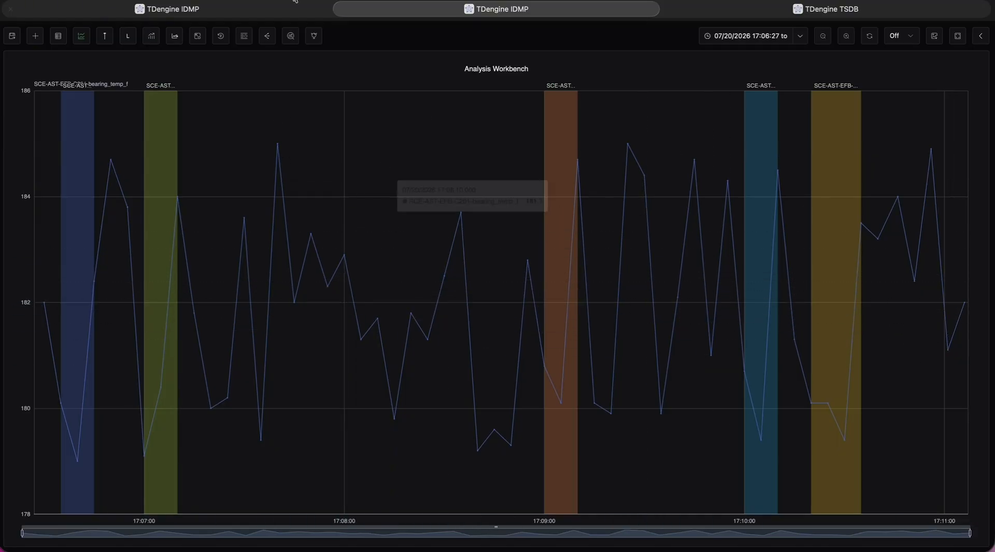
Examine the workbench's data list, including the attribute statistics for the bearing temperature.
click(60, 41)
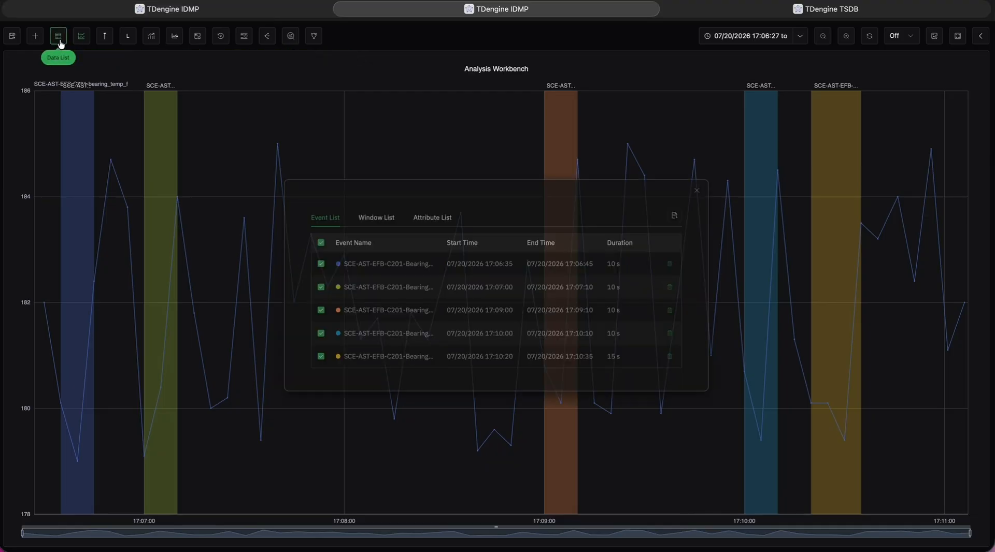
click(430, 215)
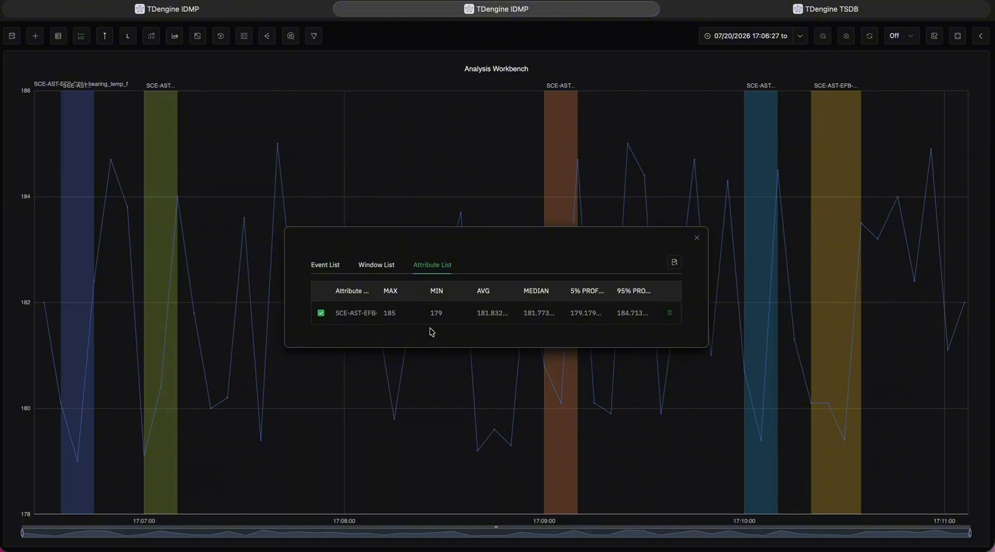
Add the discharge_pressure_psi attribute of SCE-AST-EFB-C201 to the Analysis Workbench and close the data list.
click(255, 9)
click(334, 65)
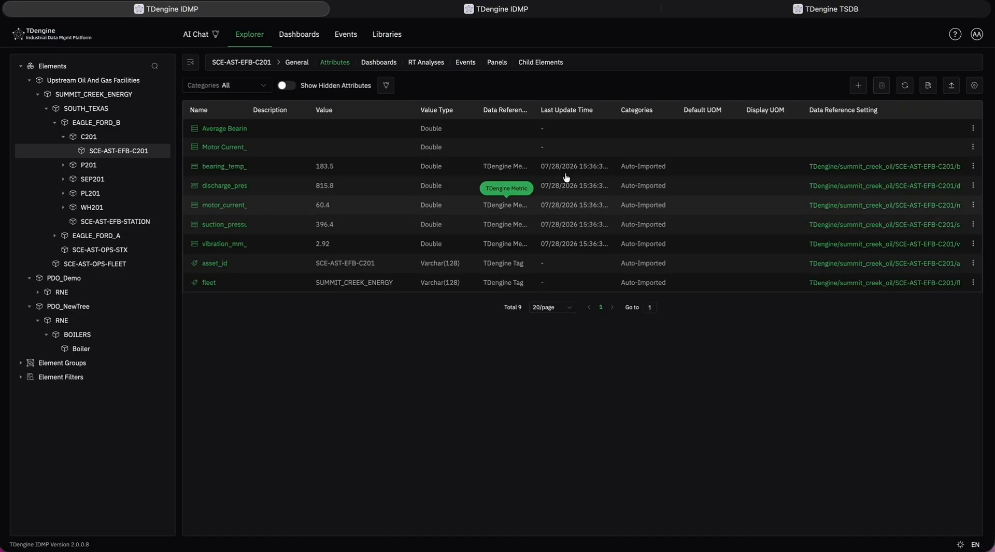
click(973, 186)
click(932, 322)
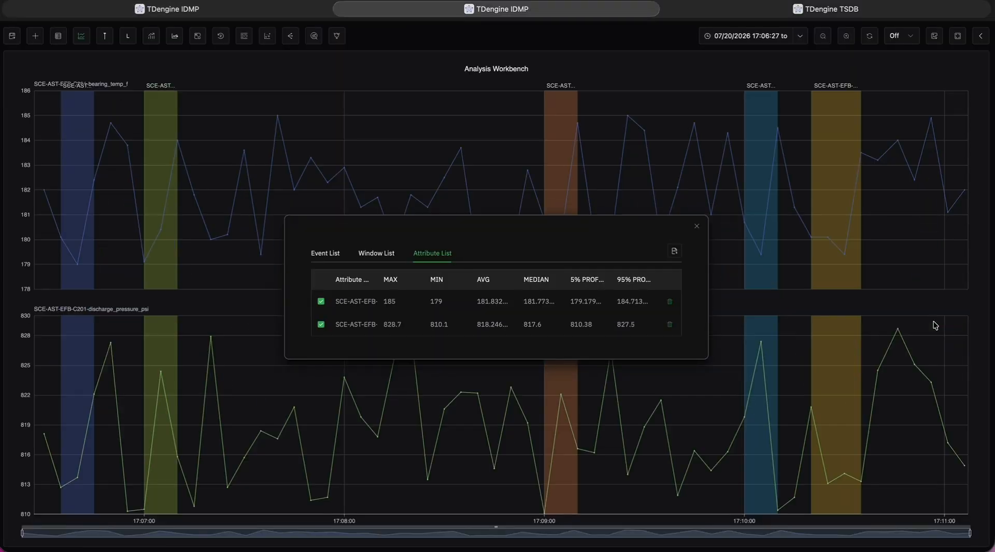
click(694, 229)
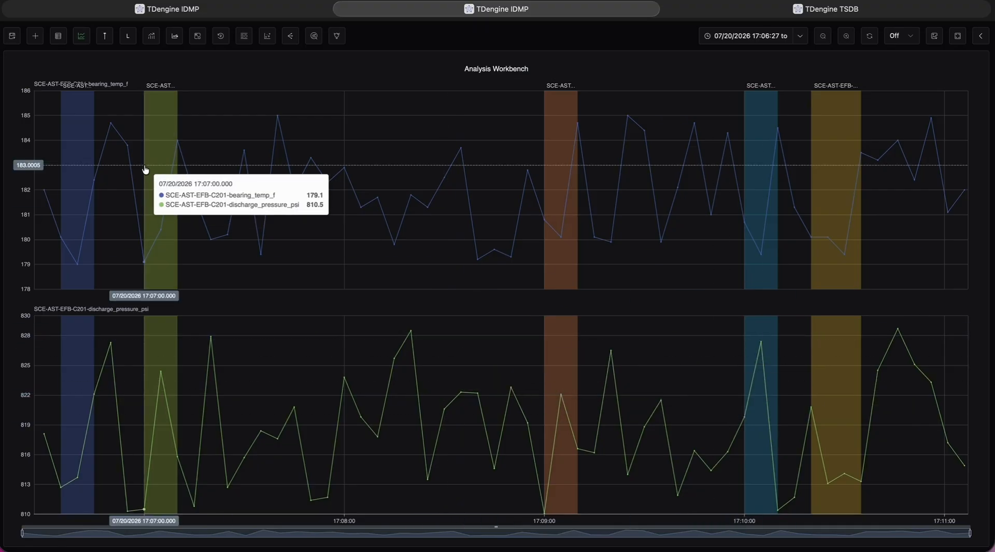
Compare both trends between markers placed at about 17:07:25 and 17:10:35, and turn the markers off.
click(105, 37)
drag(344, 93, 227, 93)
drag(661, 93, 815, 94)
mouse_move(815, 128)
mouse_down()
mouse_move(580, 161)
mouse_move(860, 155)
mouse_up()
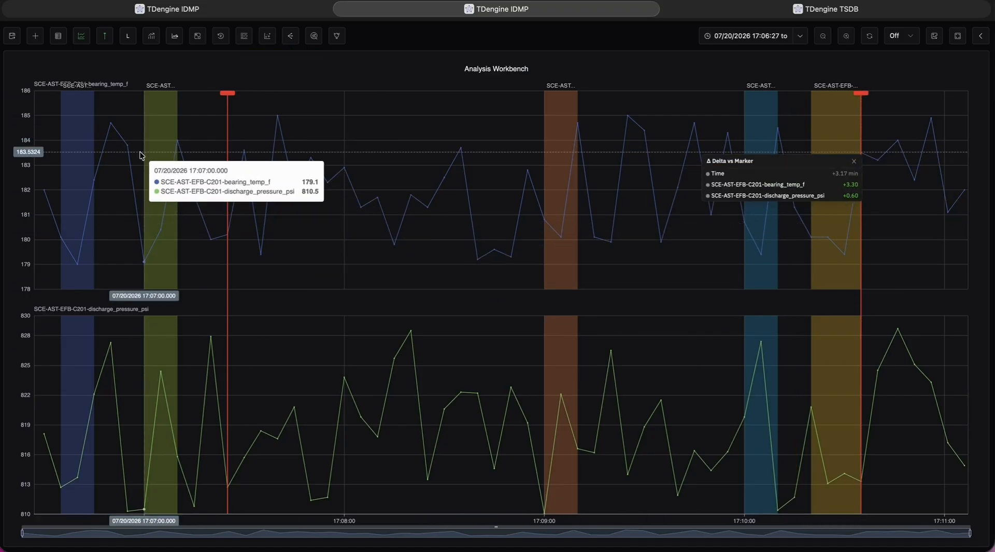
click(107, 43)
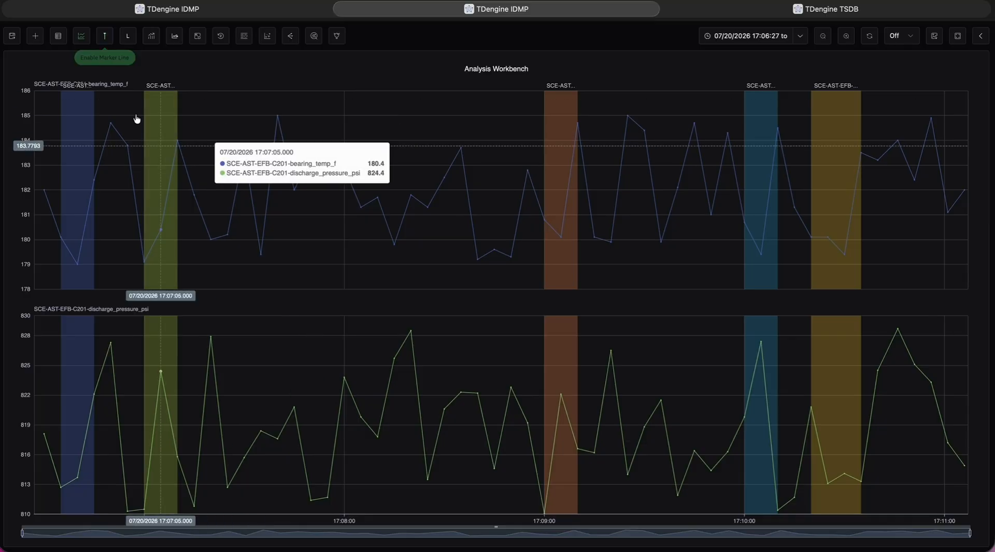
Display the events as event lines above the trends, inspect one, and switch the event lines off.
click(128, 42)
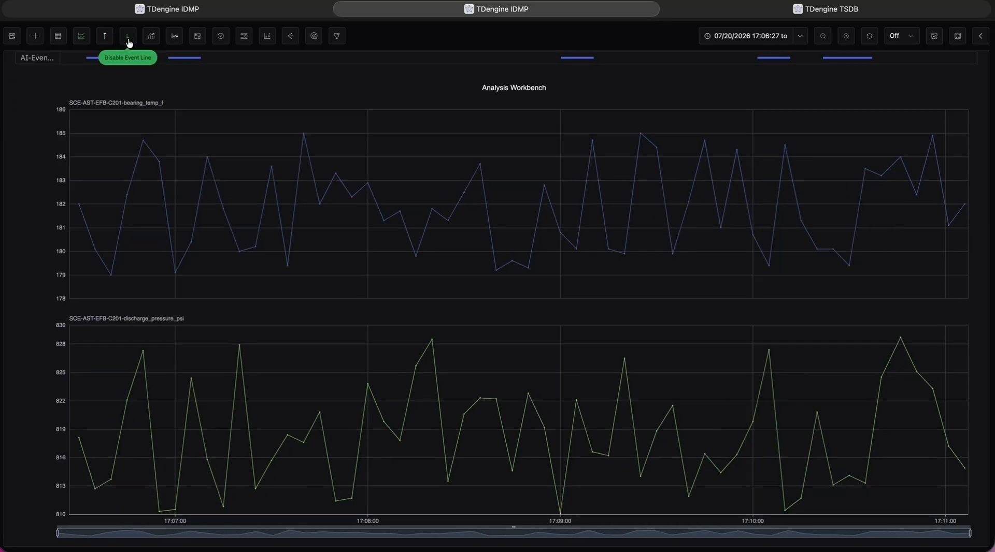
mouse_move(571, 65)
click(124, 41)
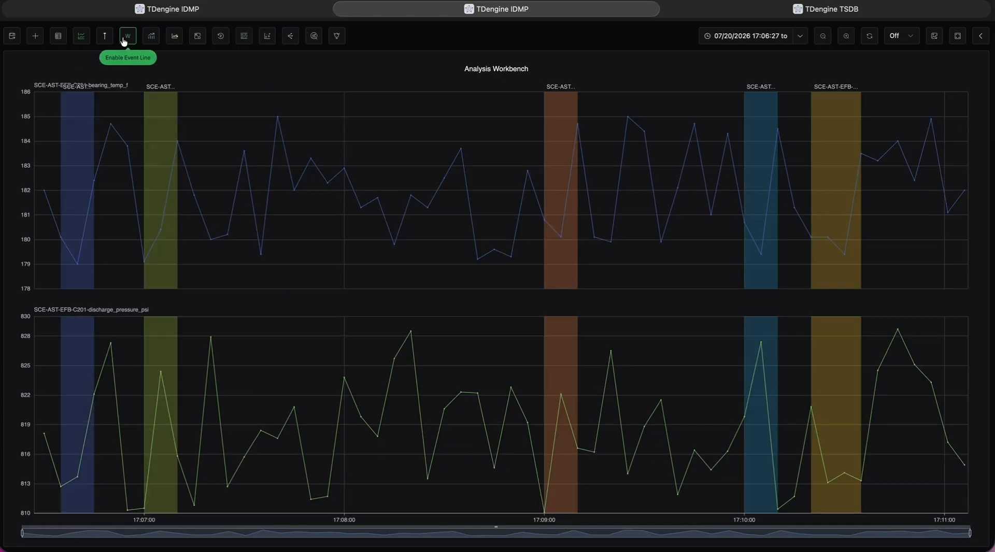
Examine the window types and the Sliding Window options in Window Analysis, and discard the dialog.
click(125, 41)
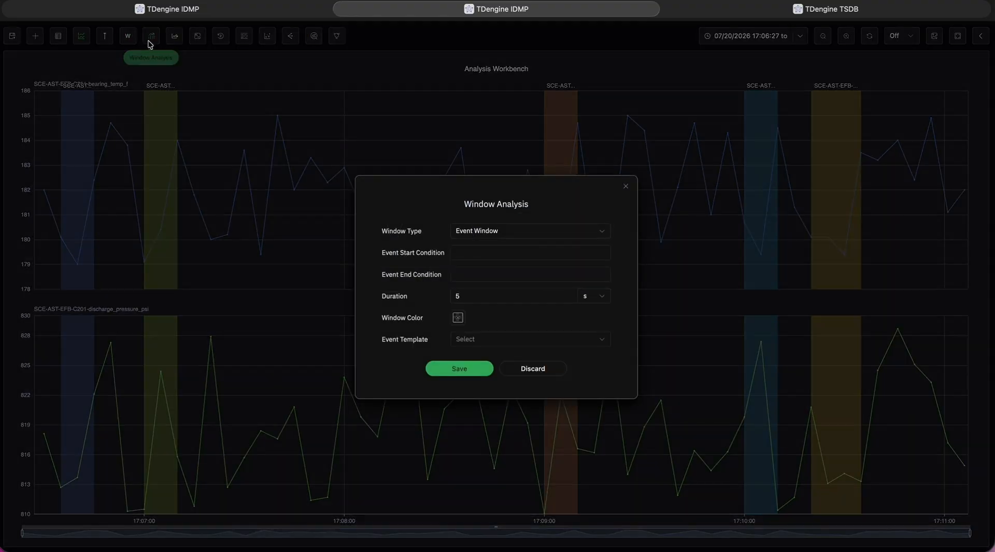
click(472, 232)
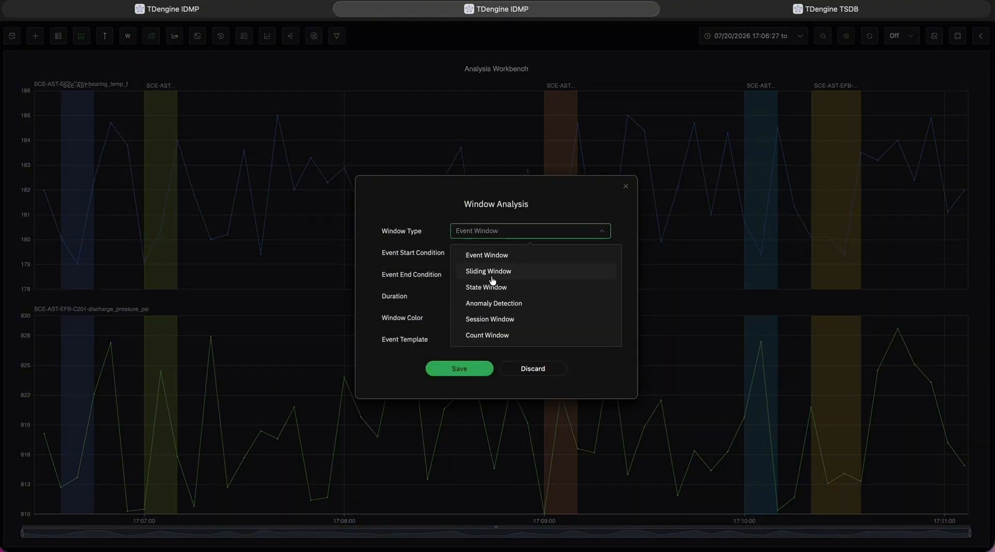
click(492, 273)
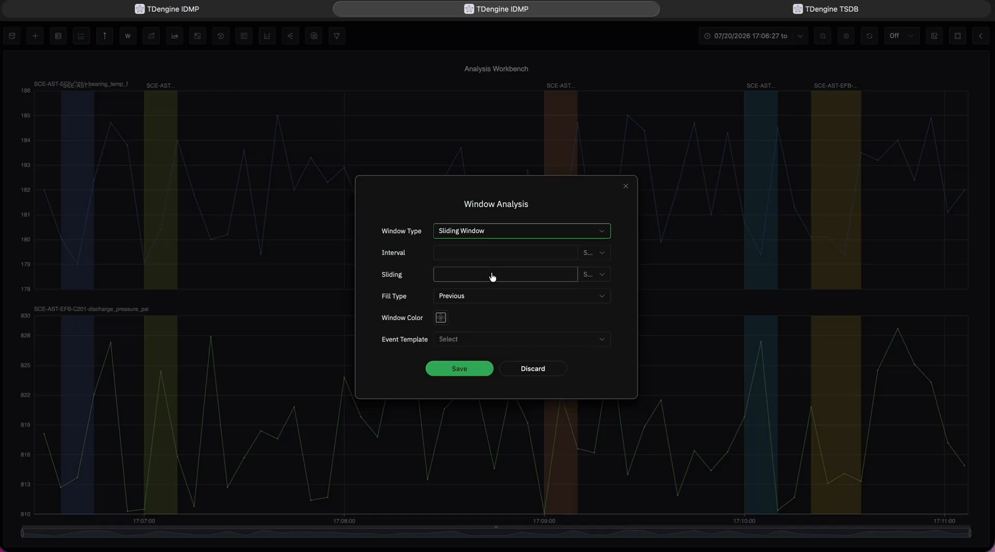
click(553, 368)
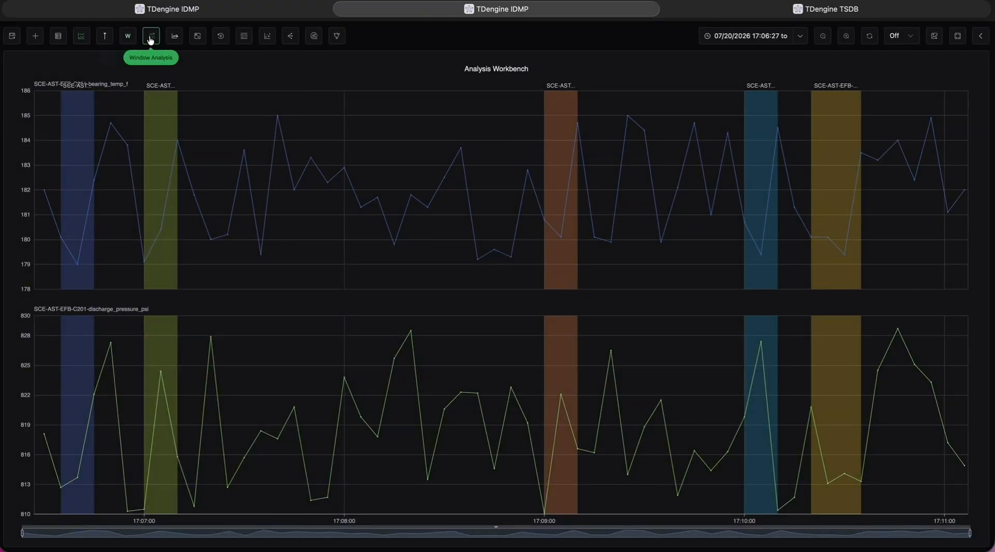
Examine the forecast algorithms and Forecast Configuration options for bearing_temp_f, and discard the dialog.
click(175, 37)
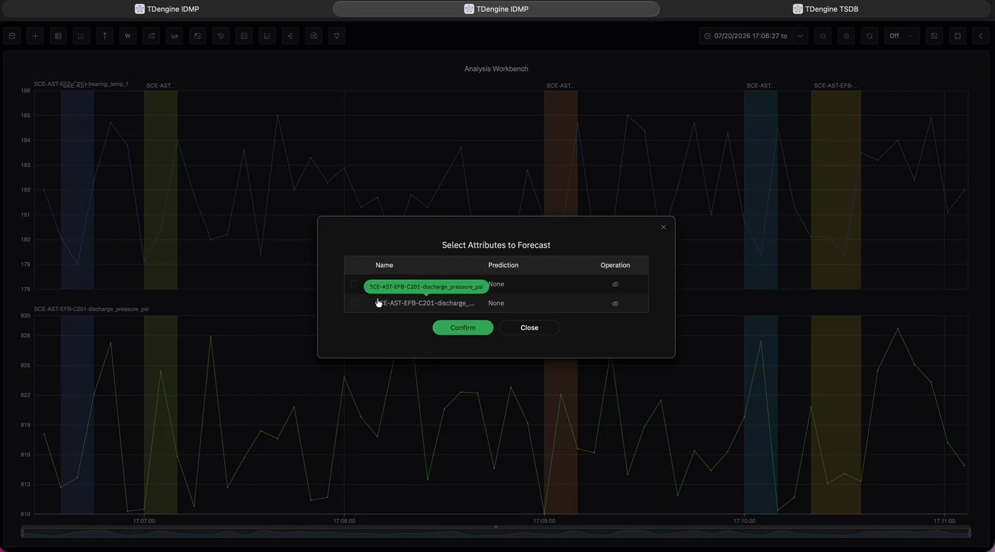
click(354, 284)
click(463, 328)
click(509, 207)
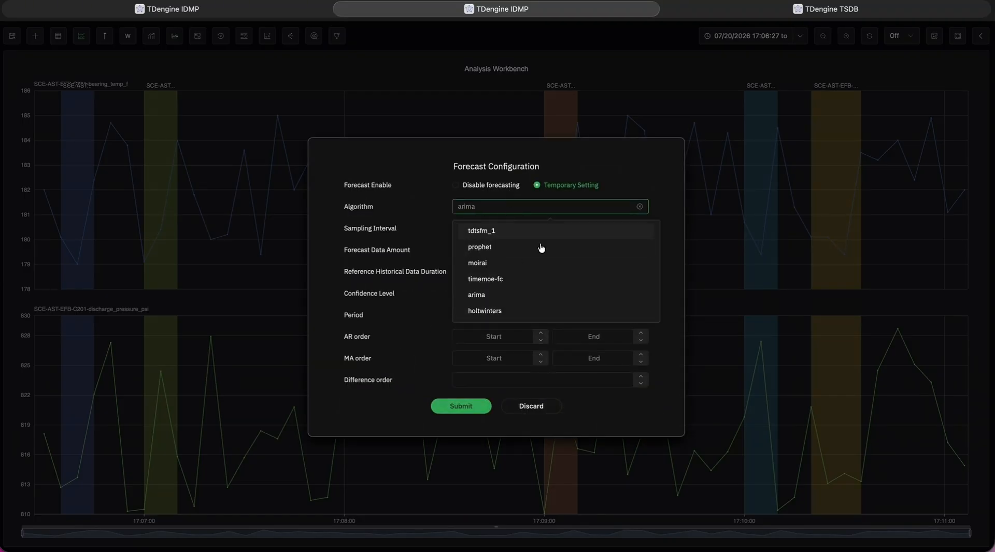
click(414, 275)
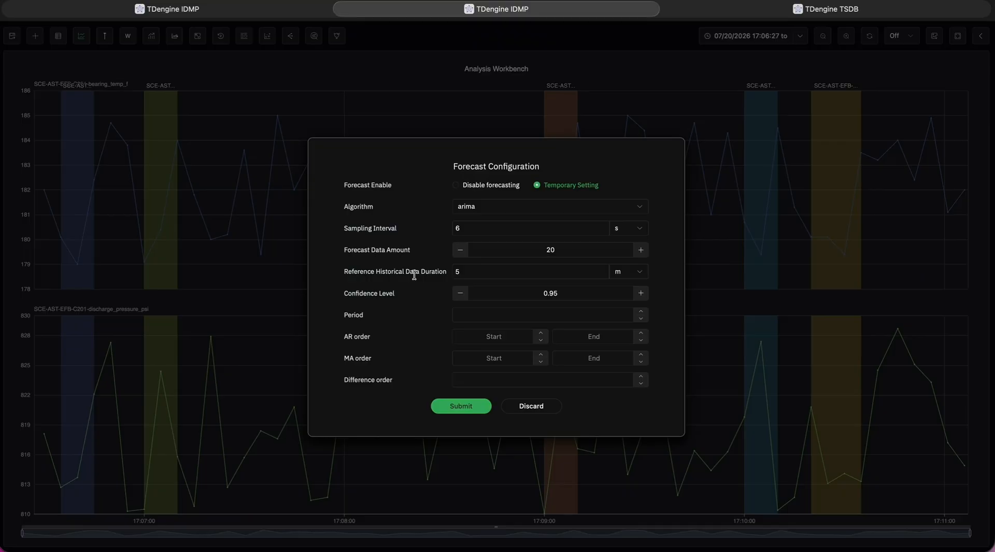
click(524, 406)
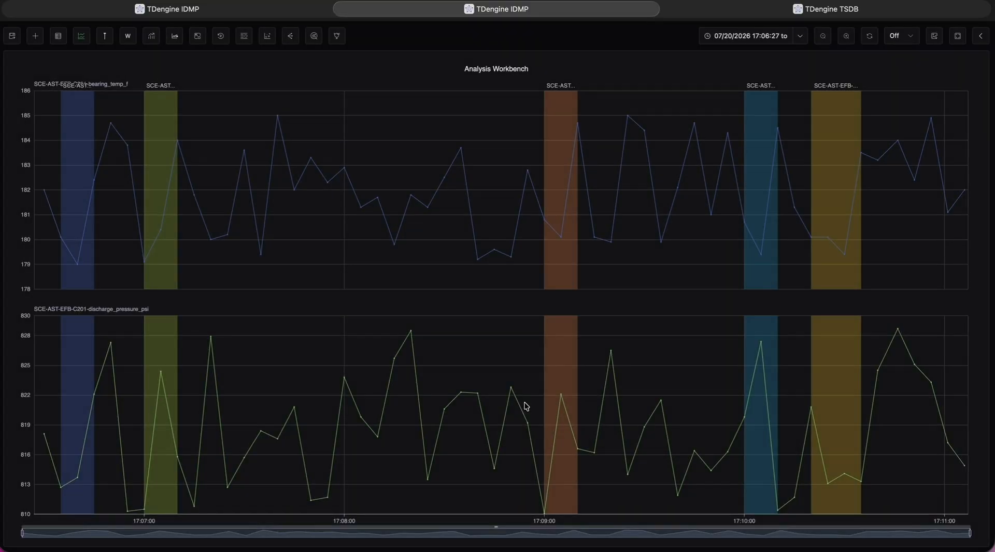
click(176, 36)
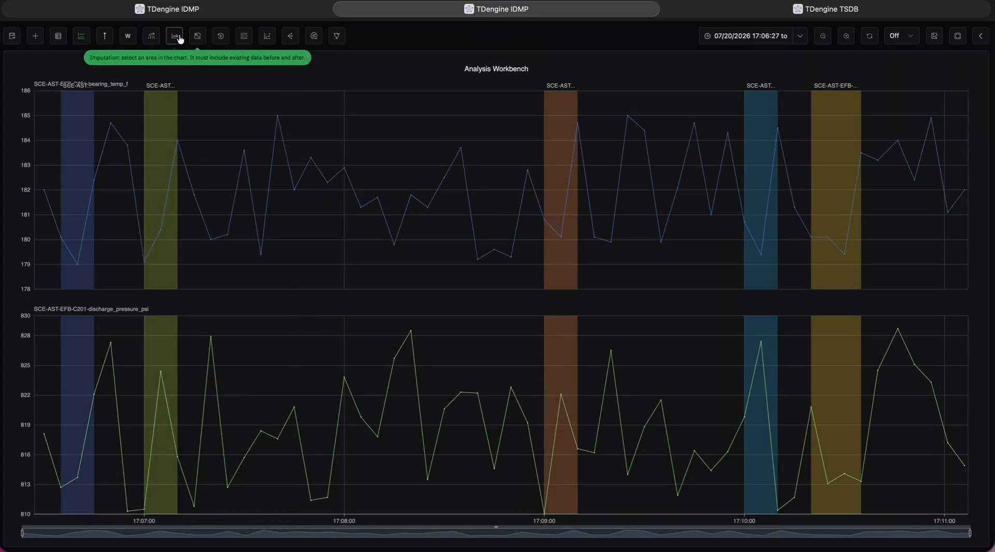
Compare the event trends aligned by start time, and turn the alignment off.
click(244, 37)
click(267, 36)
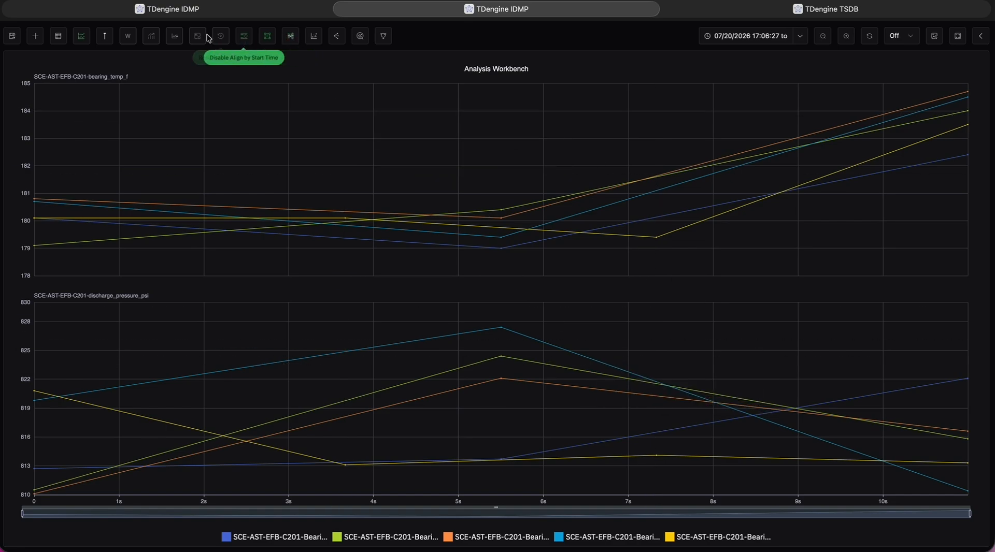
click(248, 41)
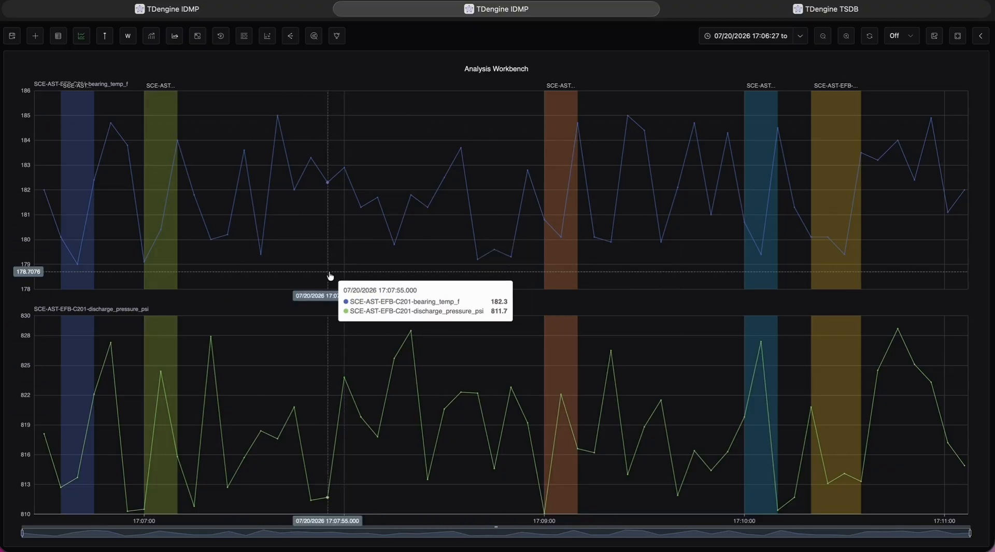
Create an XY Plot with bearing_temp_f as the X metric and discharge_pressure_psi as the Y metric.
click(268, 36)
click(465, 263)
click(476, 290)
click(478, 286)
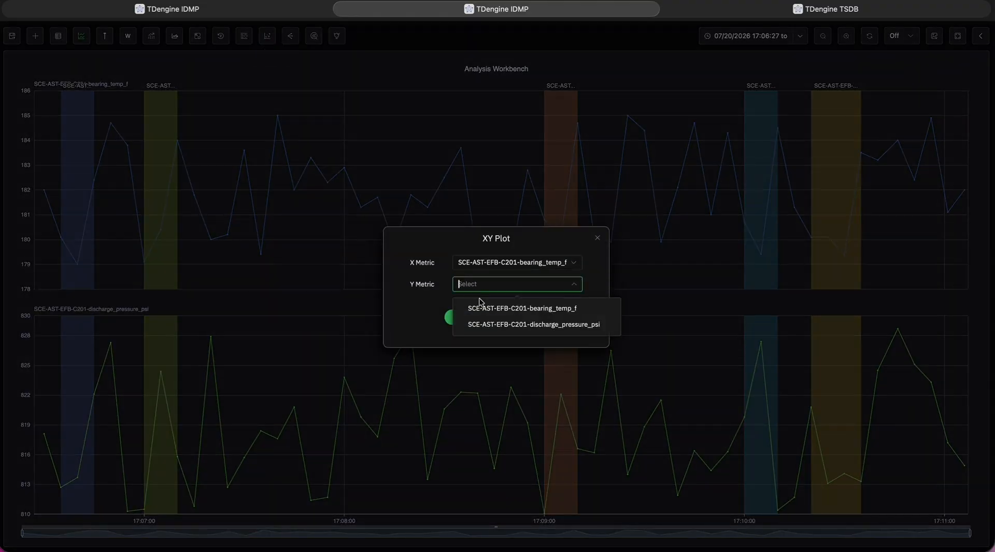
click(485, 326)
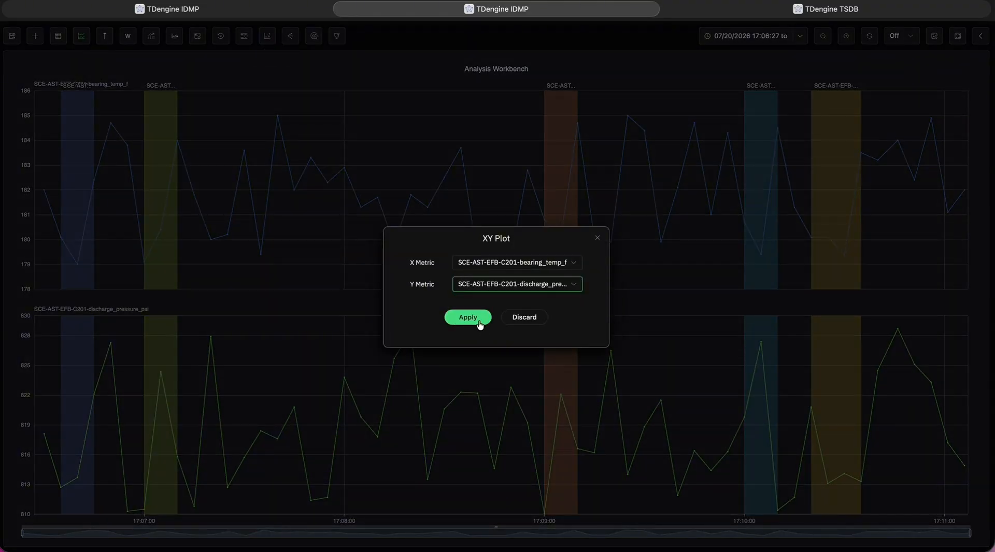
click(468, 317)
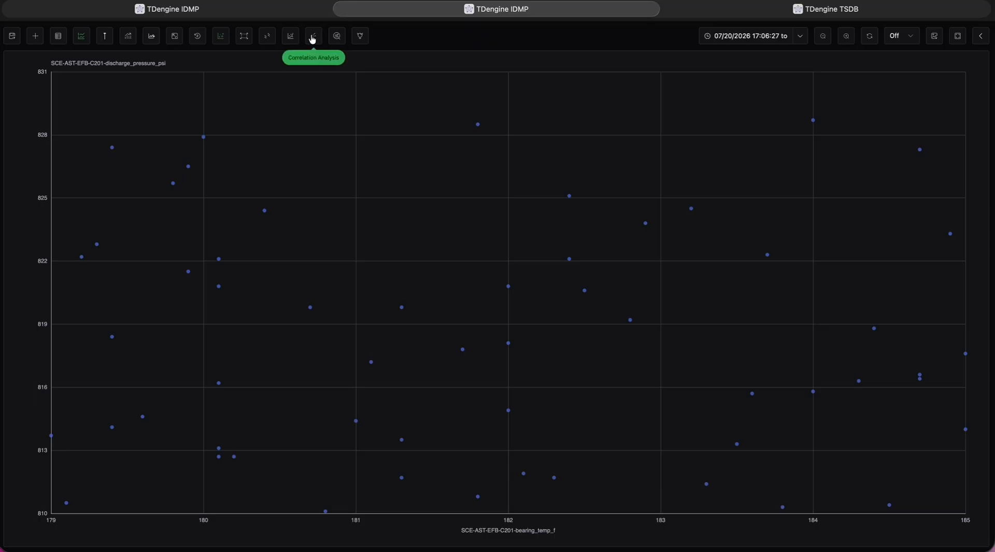
Try the regression options on the XY plot and disable them.
click(290, 36)
click(474, 165)
click(473, 219)
click(521, 252)
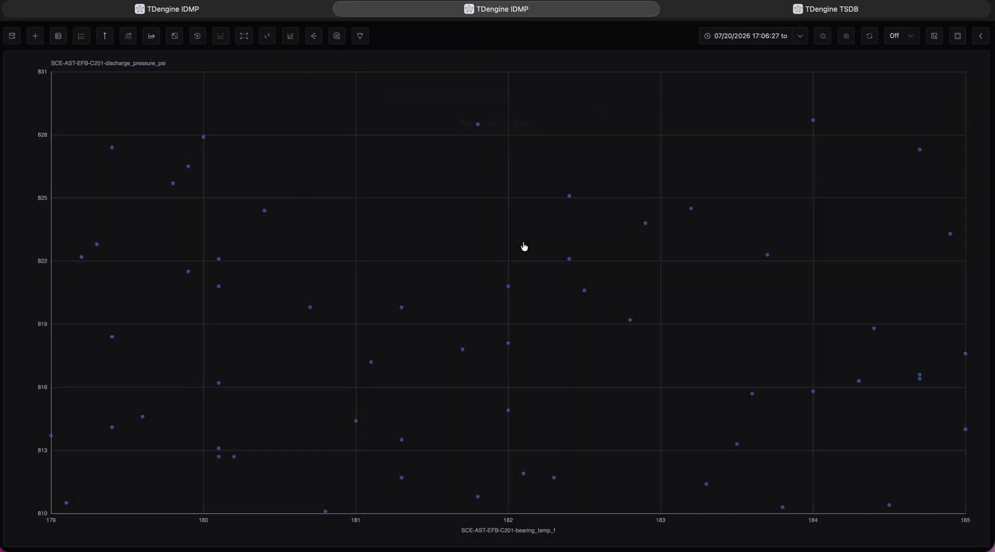
Group the XY plot points into 5 clusters with Data Aggregation, and disable the clustering.
click(270, 39)
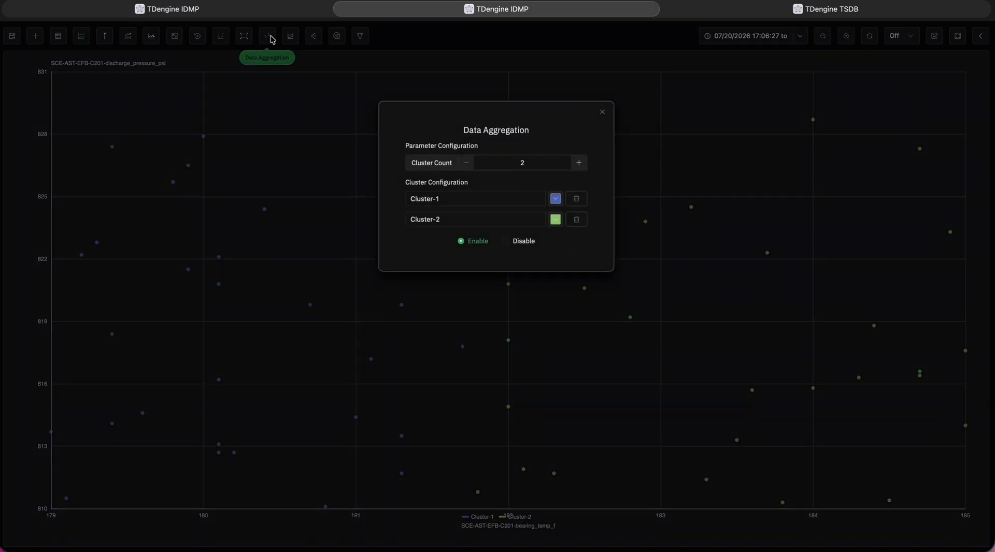
click(579, 163)
double_click(579, 162)
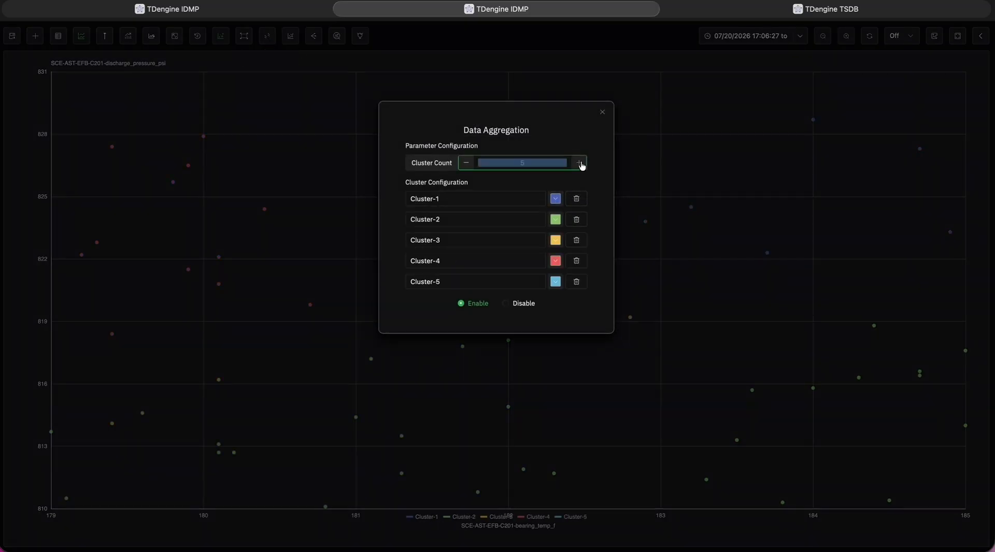
click(603, 112)
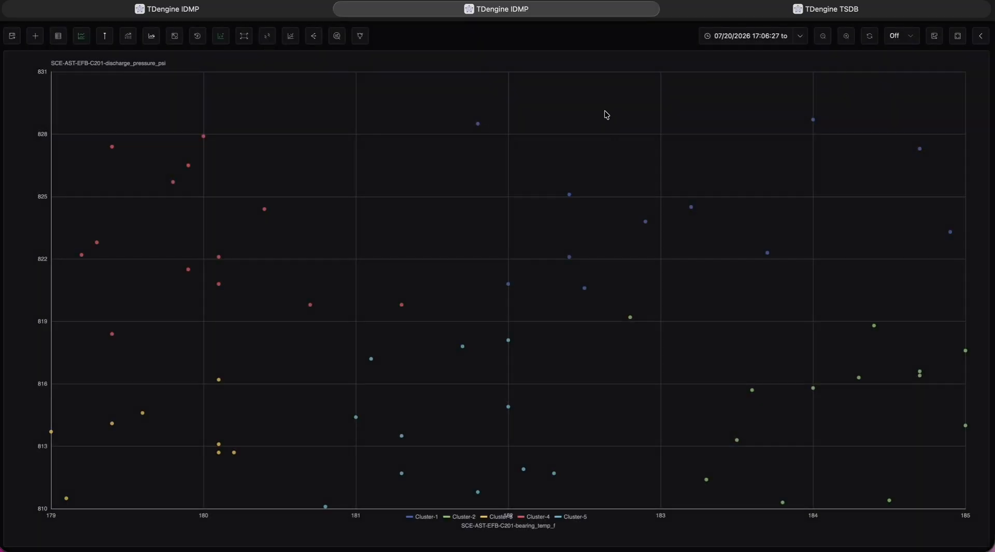
click(266, 37)
click(521, 304)
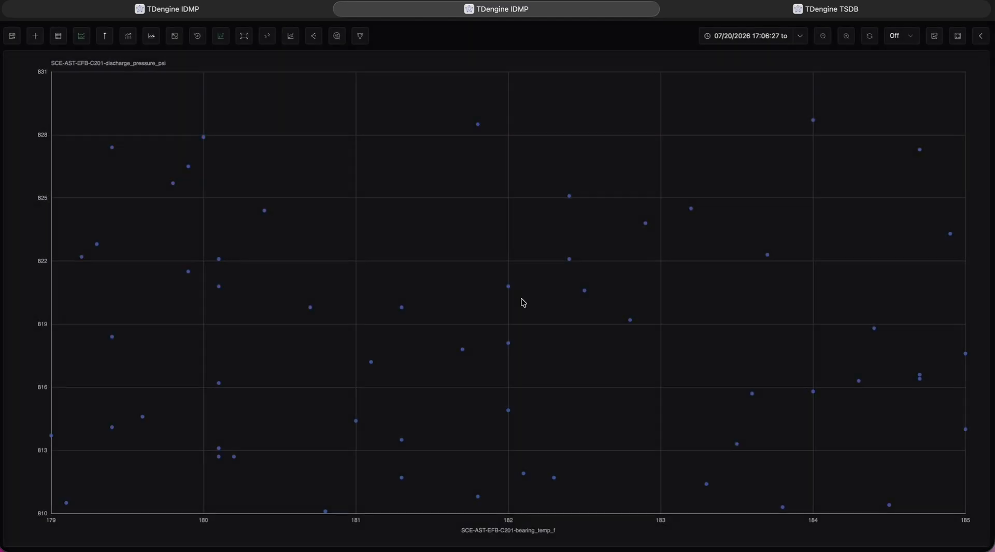
Box-select the XY plot points at about 179.6–180.8 °F and 819–826.5 psi, discard the Window Analysis, and return to the trends.
click(244, 36)
drag(138, 166, 327, 331)
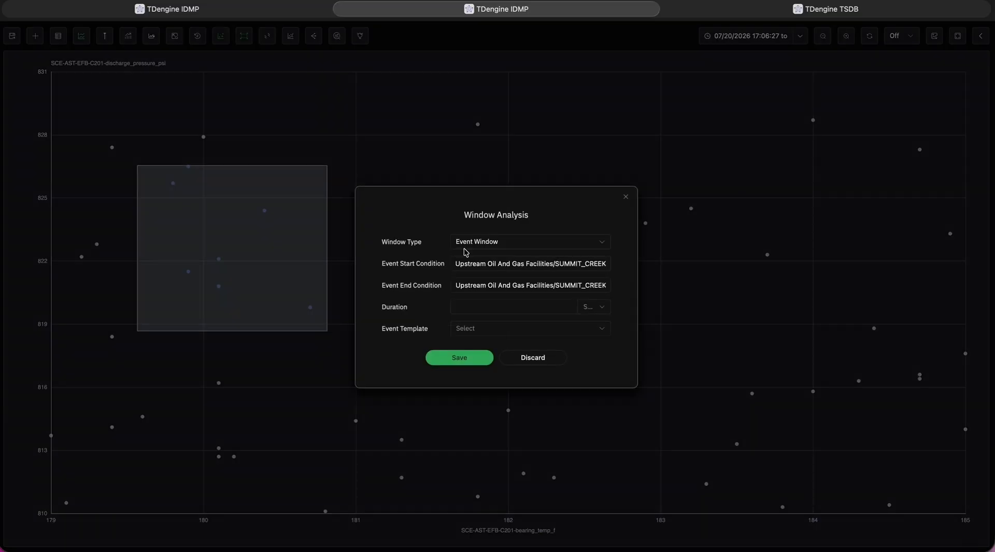
click(532, 358)
click(243, 36)
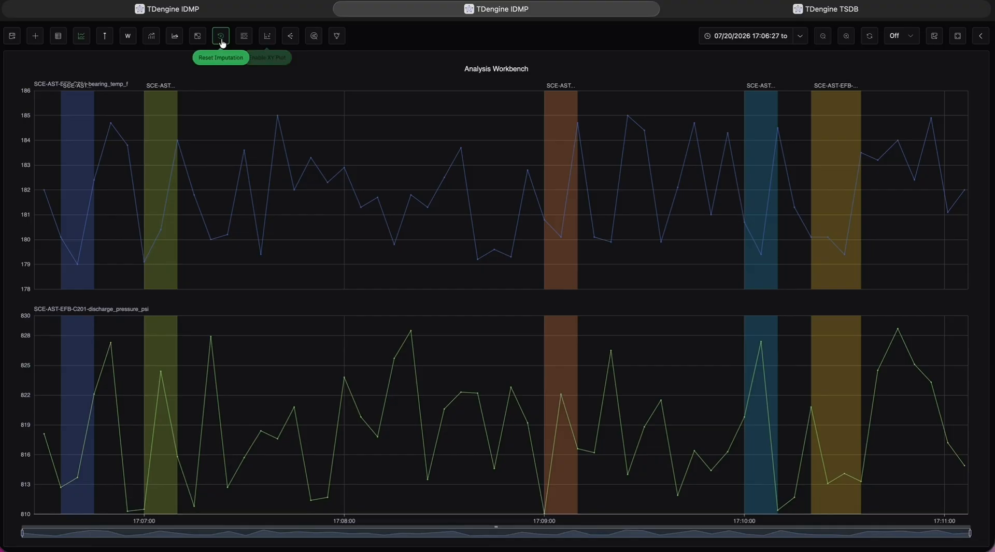
Calculate the correlation between bearing_temp_f and discharge_pressure_psi, review the results as graph and table, and close the analysis.
click(289, 39)
click(510, 430)
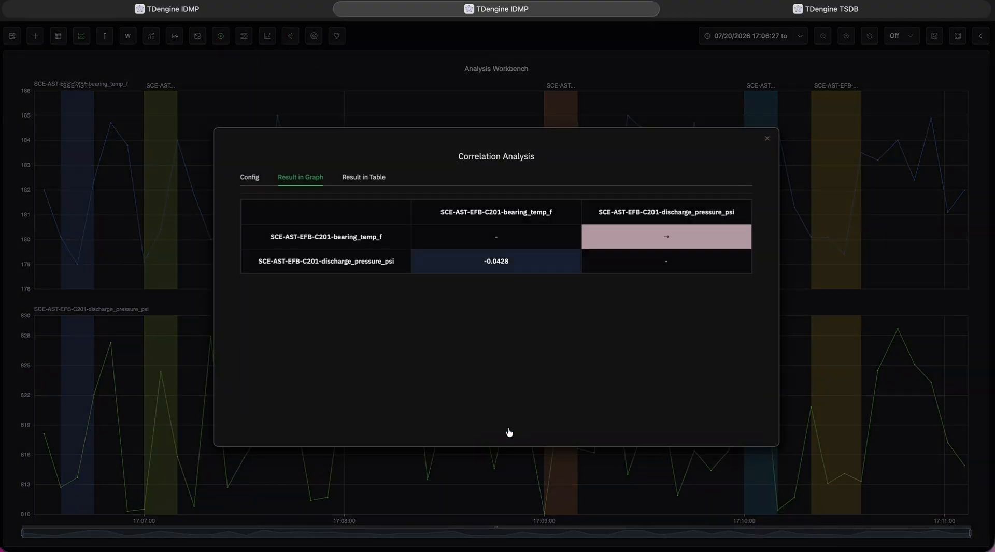
click(376, 179)
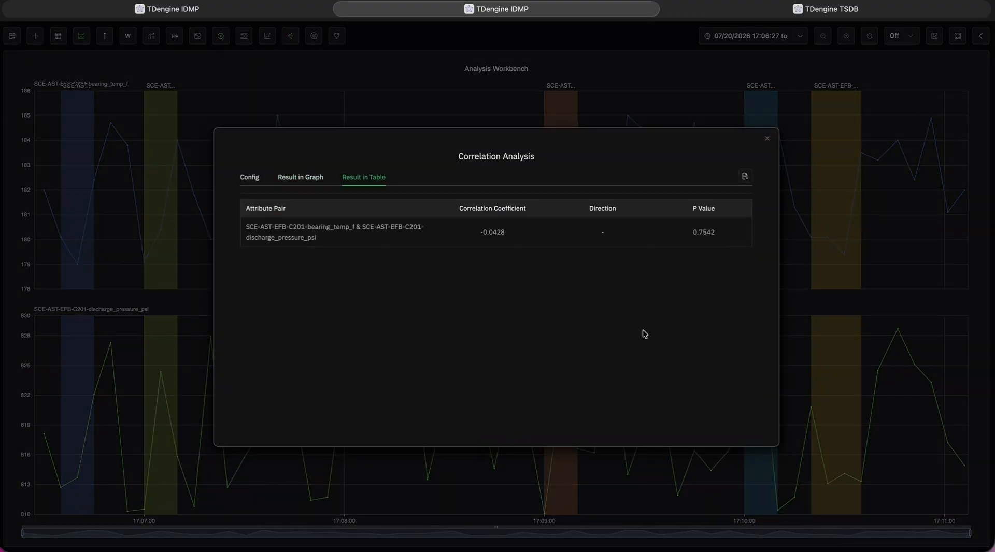
click(254, 179)
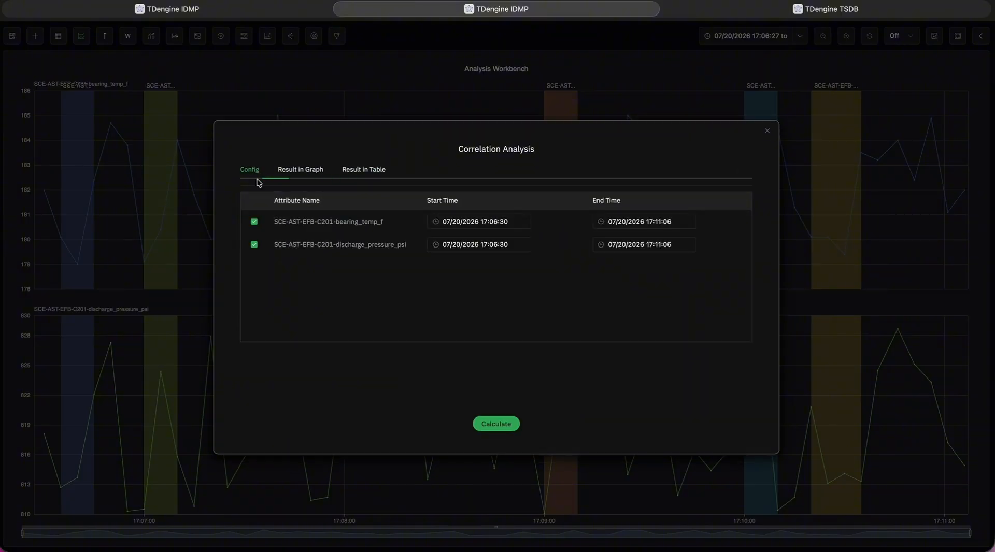
click(768, 132)
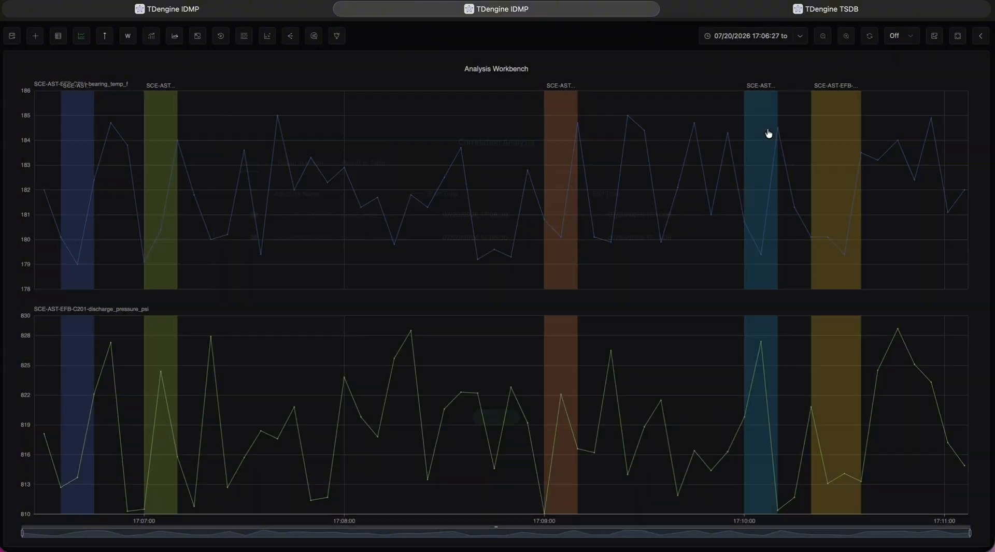
Run a DTW profile search on bearing_temp_f from about 17:07:22 to 17:08:52 with Z-Score normalization and 3 results, and turn it off.
click(313, 36)
drag(217, 156, 520, 181)
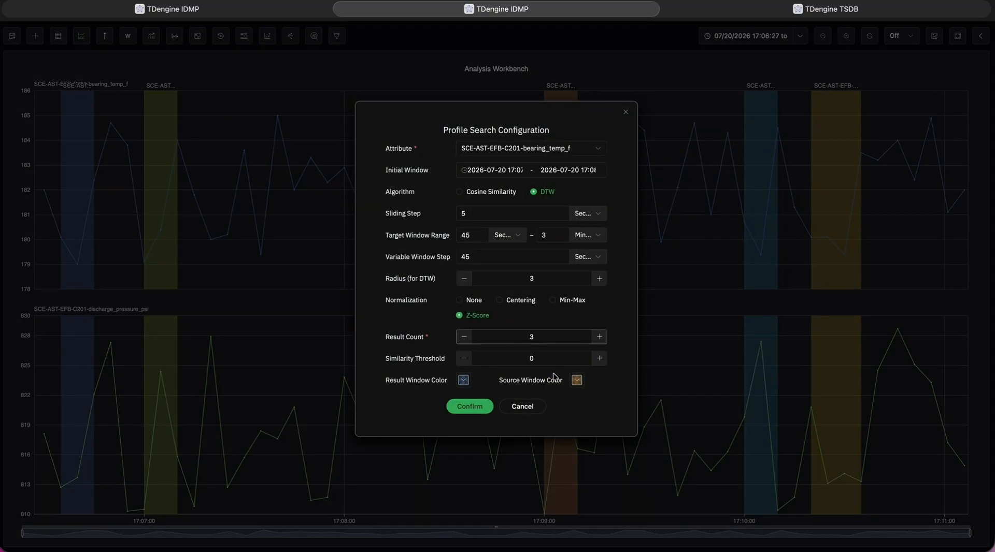
click(472, 407)
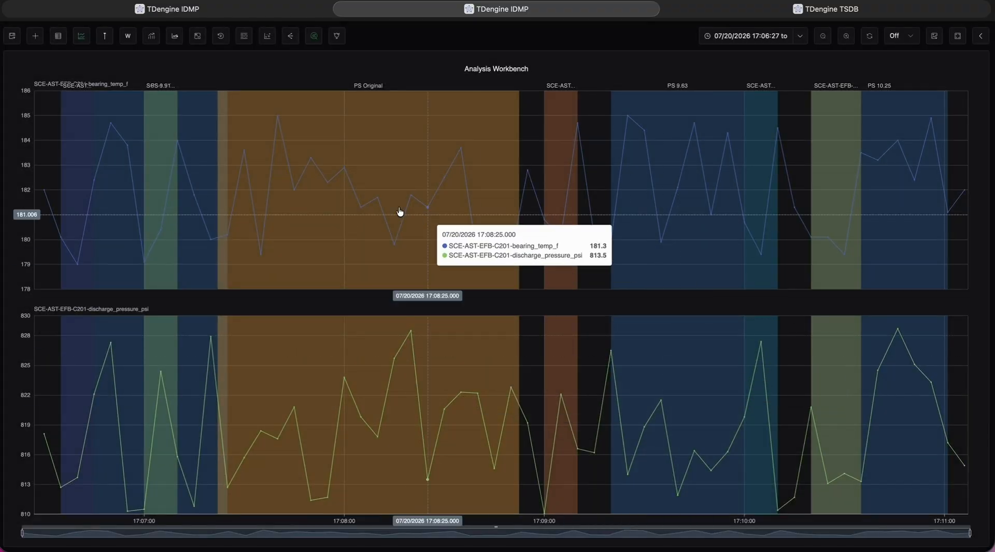
click(313, 36)
Regenerate the Data Insights report for the displayed events, read through it, and close it.
click(337, 36)
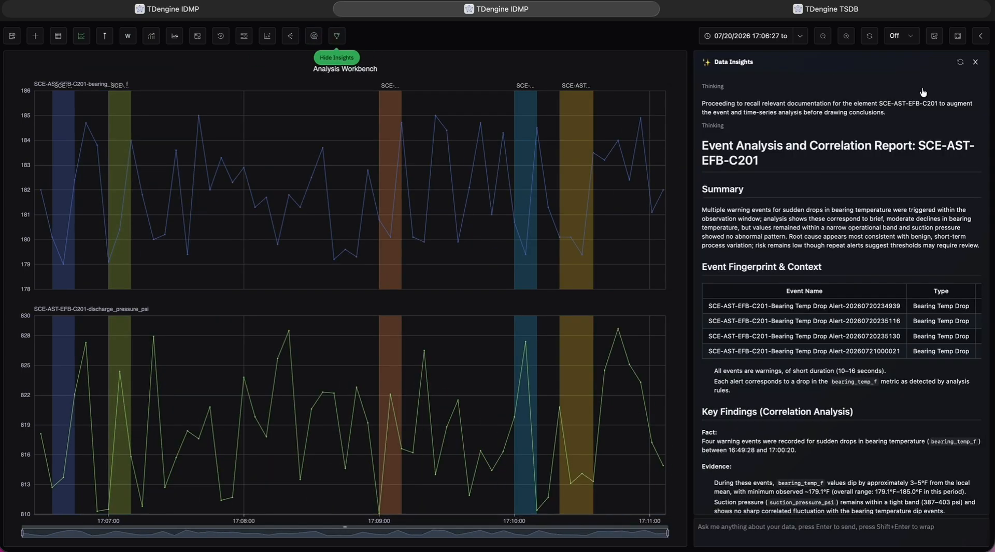
click(959, 62)
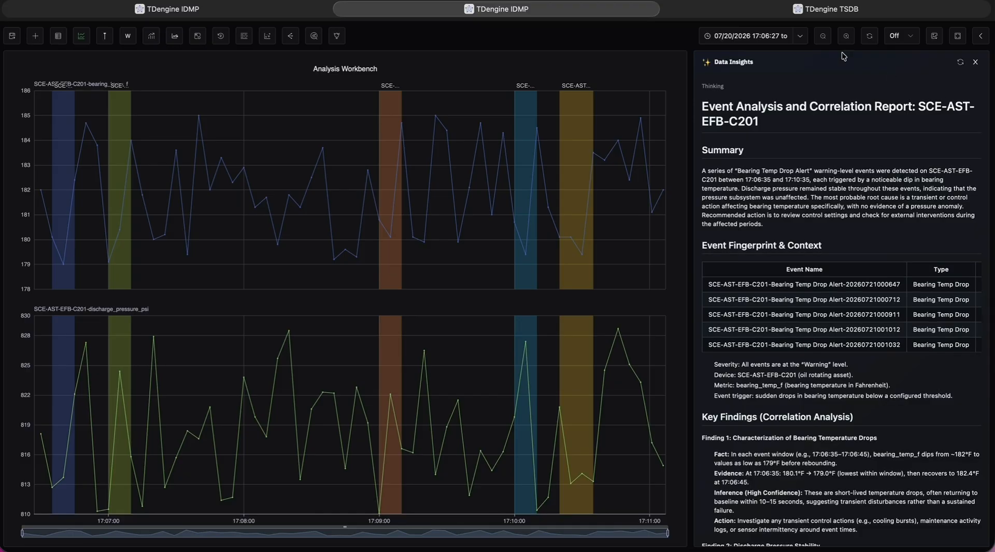
scroll(827, 341, down, 8)
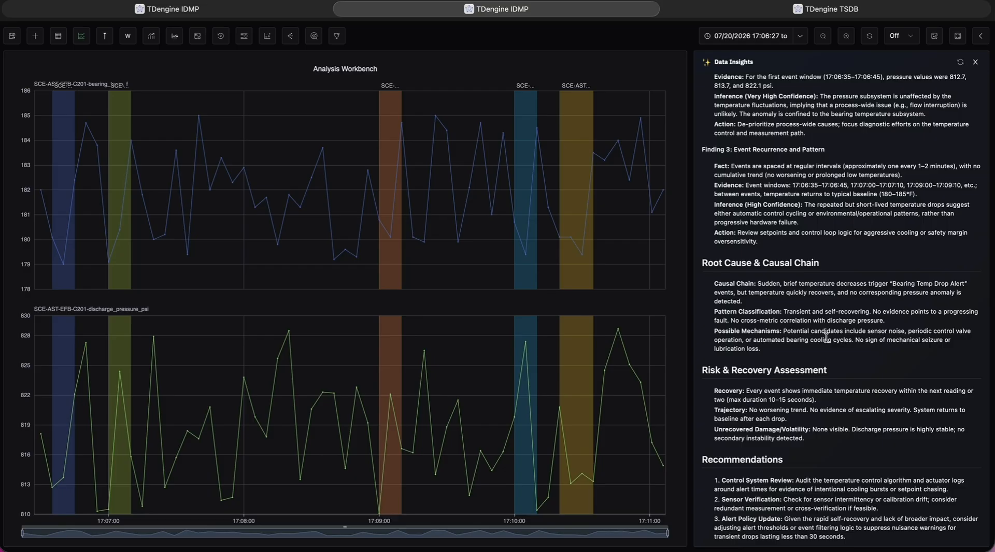
click(975, 61)
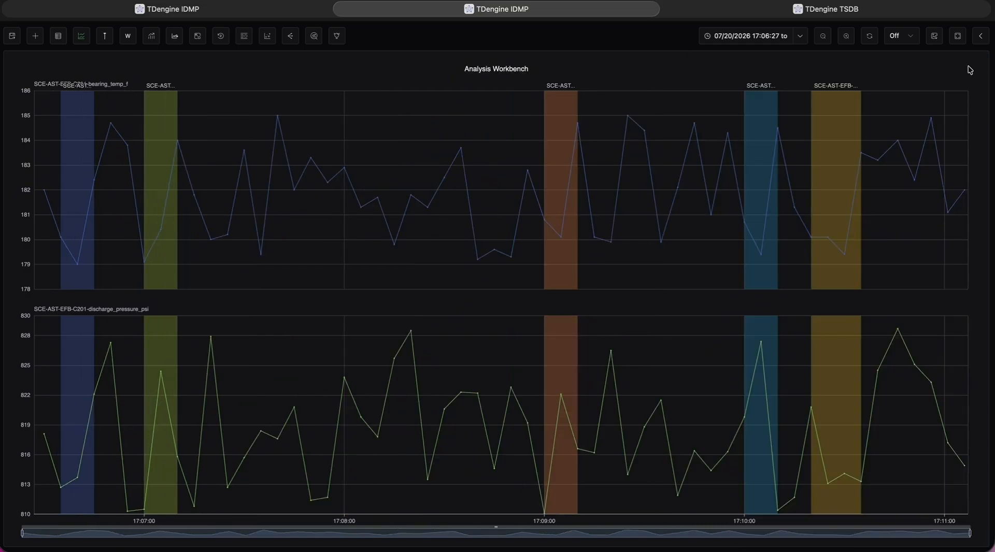
Inspect the options for saving the workbench as a panel of SCE-AST-EFB-C201, and discard the dialog.
click(17, 41)
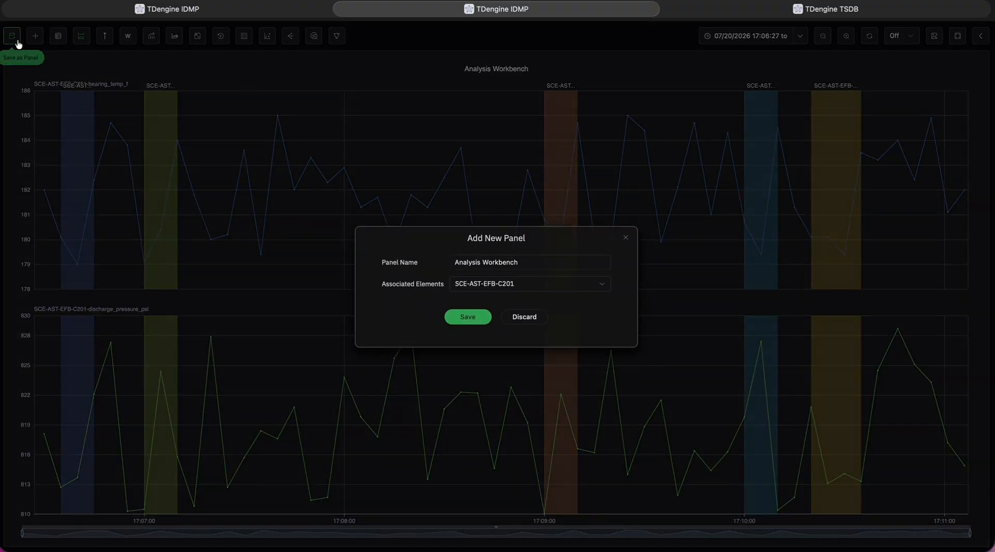
click(533, 324)
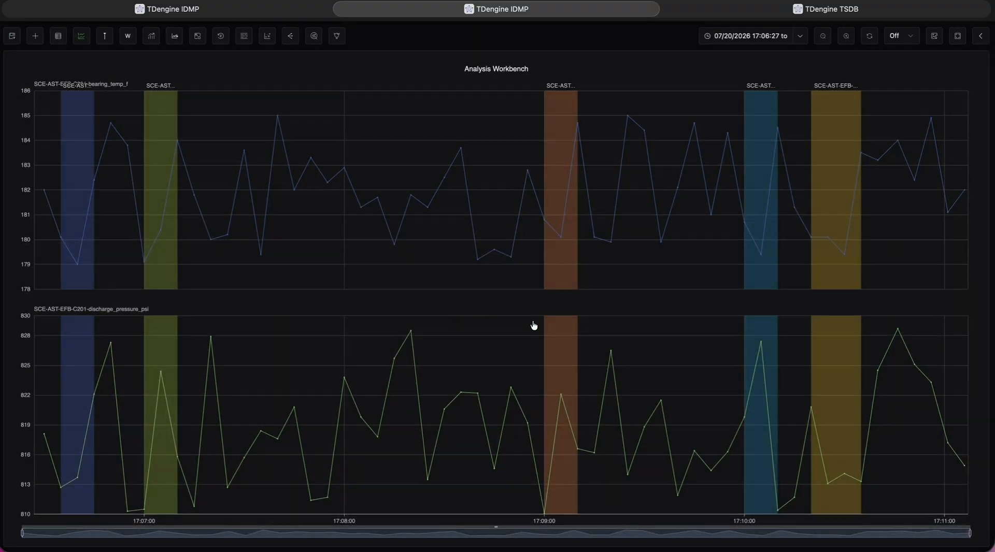